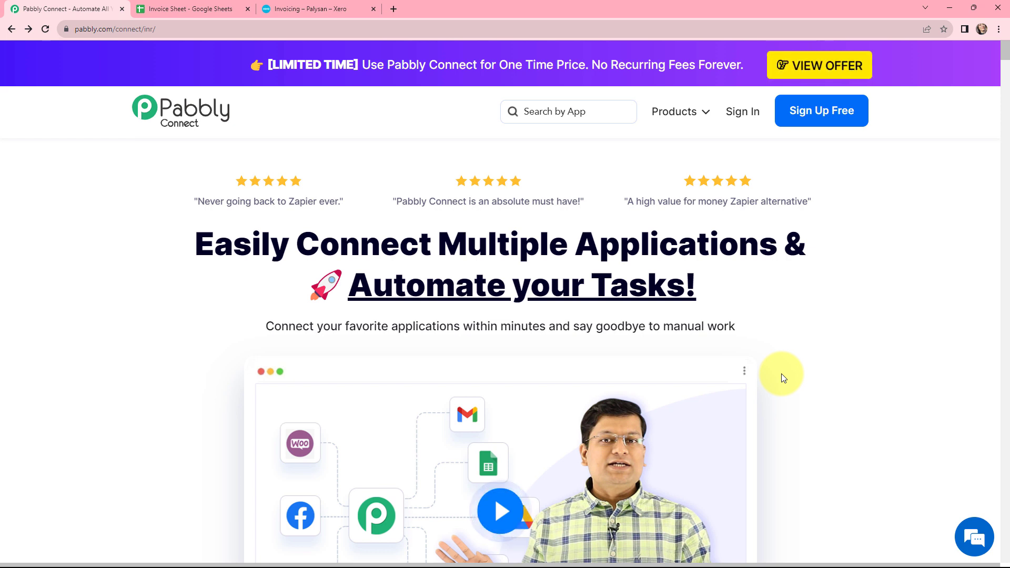
Review the Invoice Sheet in Google Sheets and the sample invoice in Xero, and return to the Pabbly Connect page.
key(ctrl+Tab)
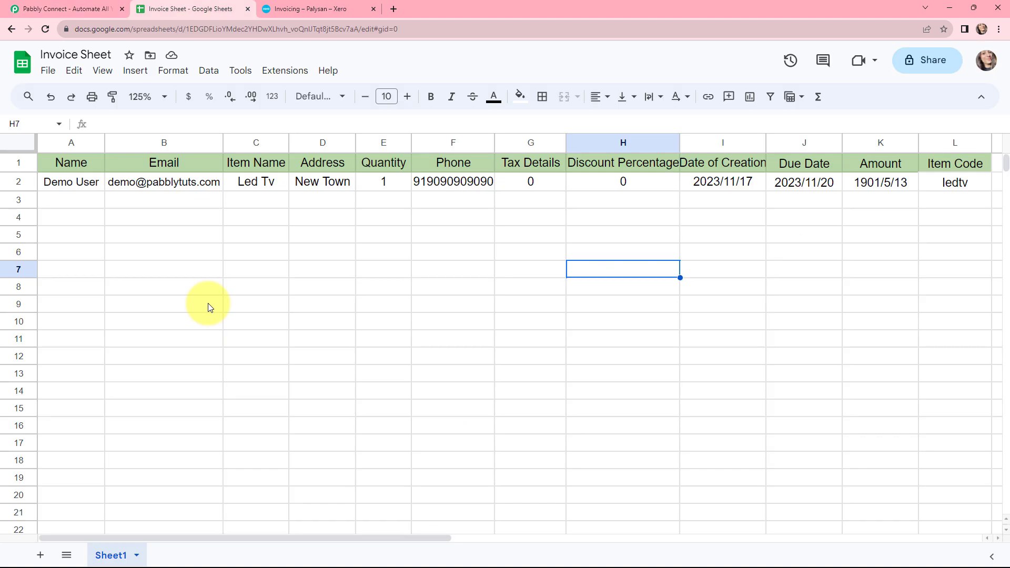
key(ctrl+Tab)
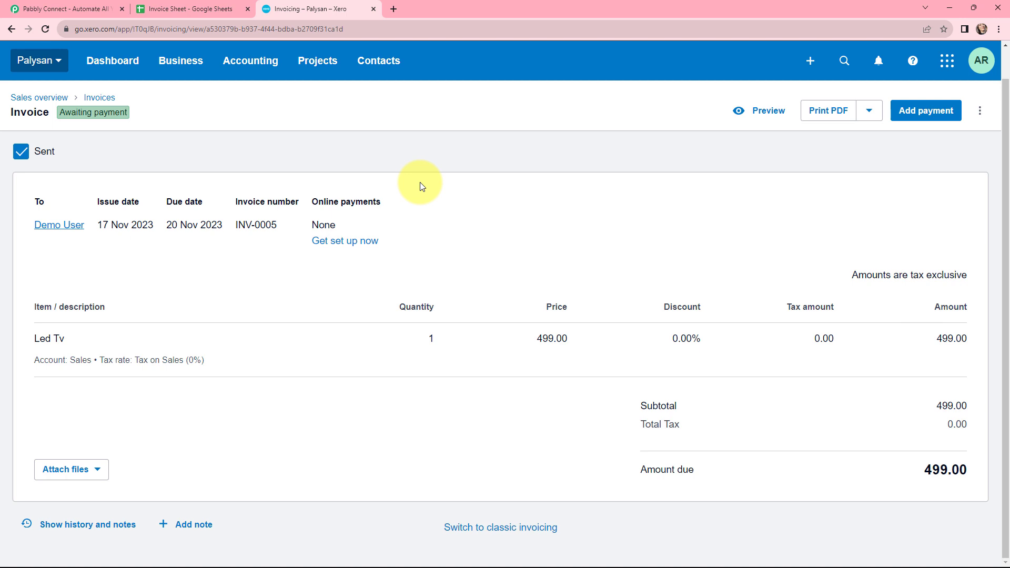
key(ctrl+Tab)
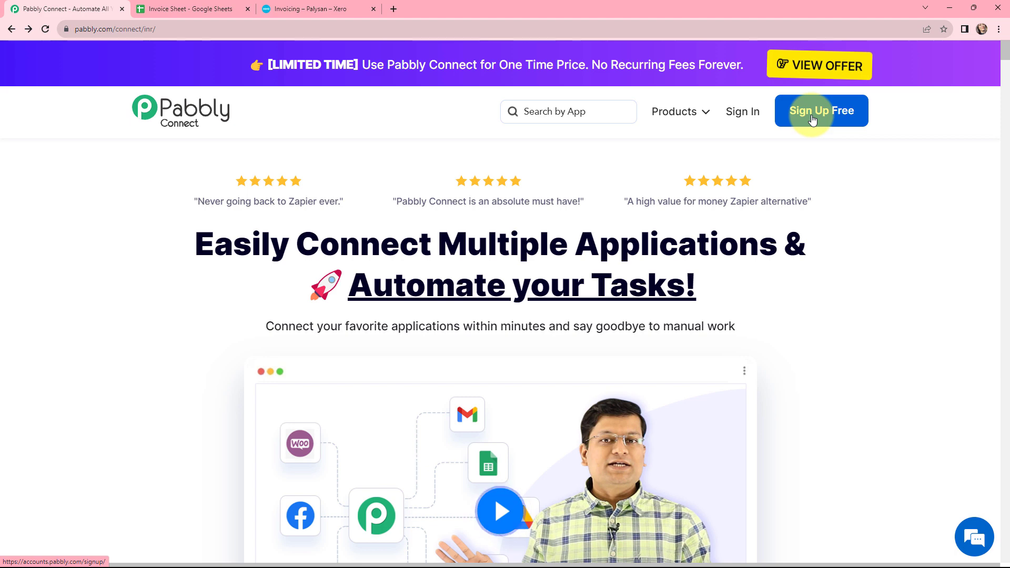
Sign in to Pabbly Connect and create a workflow named "Create Xero Invoice form Google Sheets" in the Google Sheets Xero Integration folder.
click(742, 116)
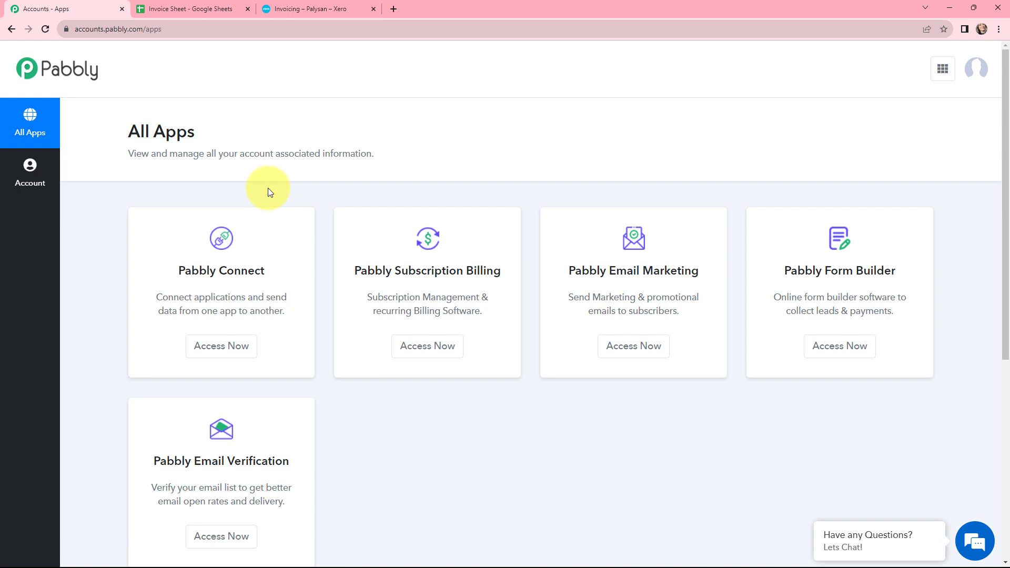
click(214, 342)
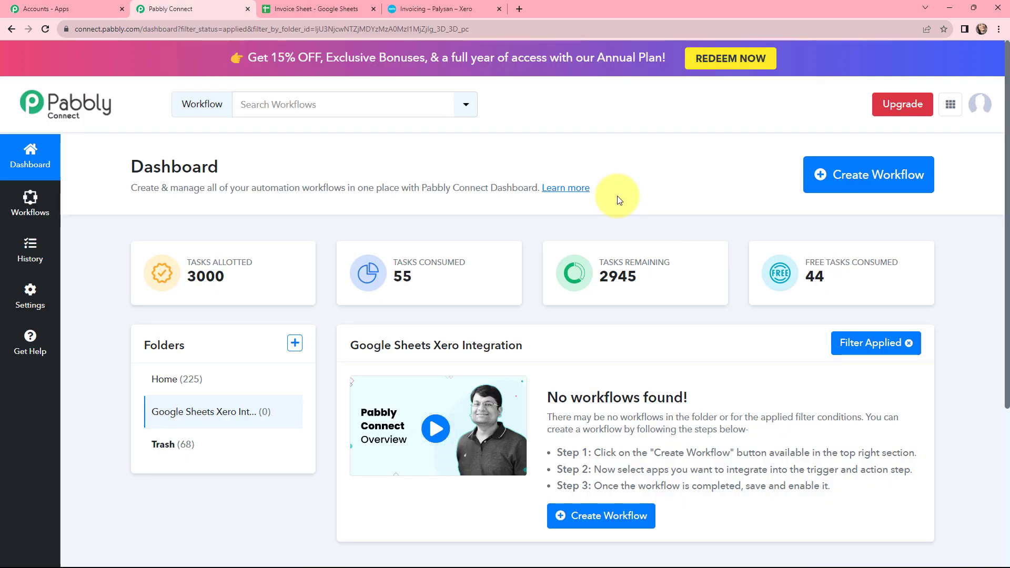
click(848, 179)
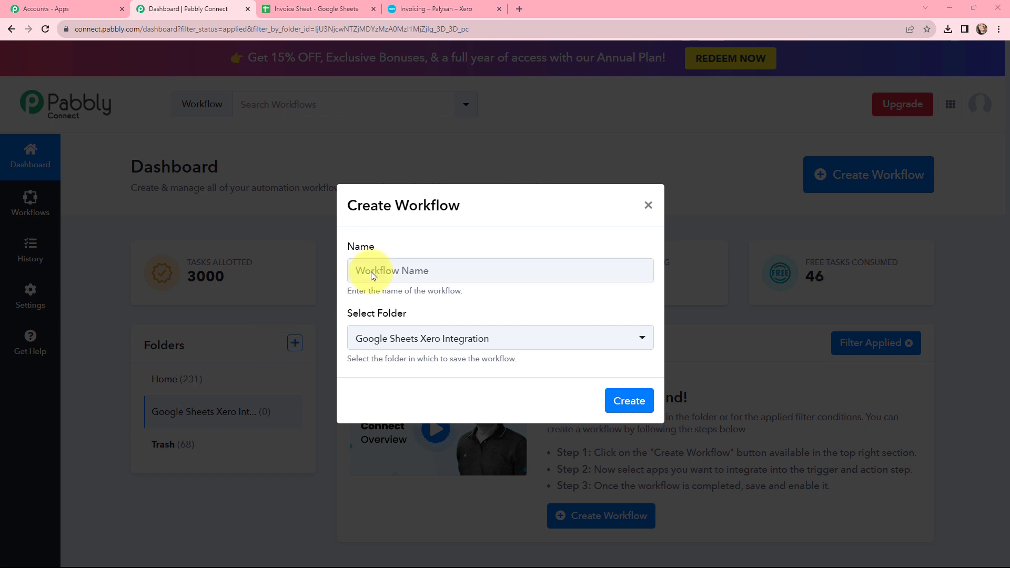
text(Create Xero Invoice form Google Sheets)
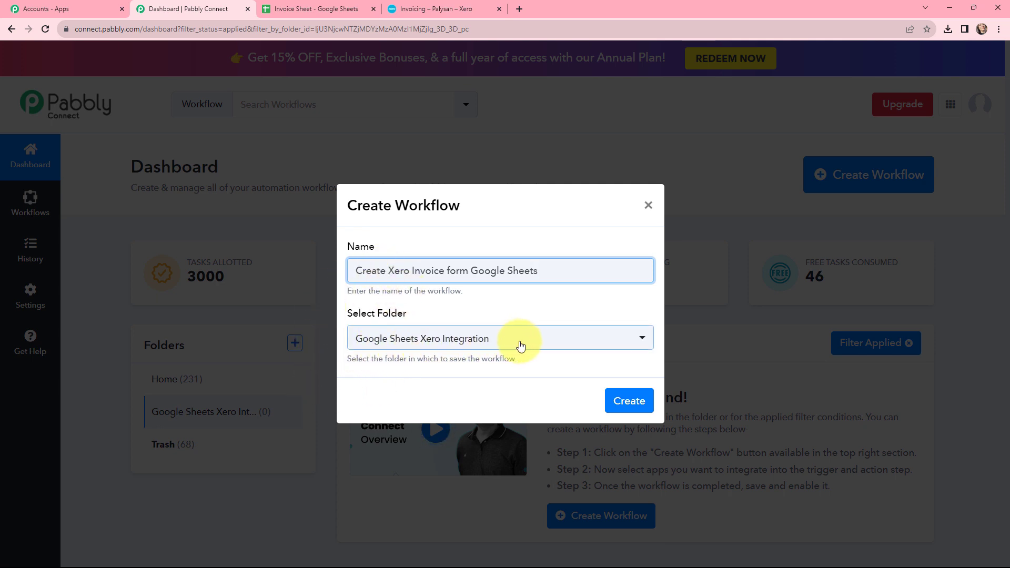
click(629, 402)
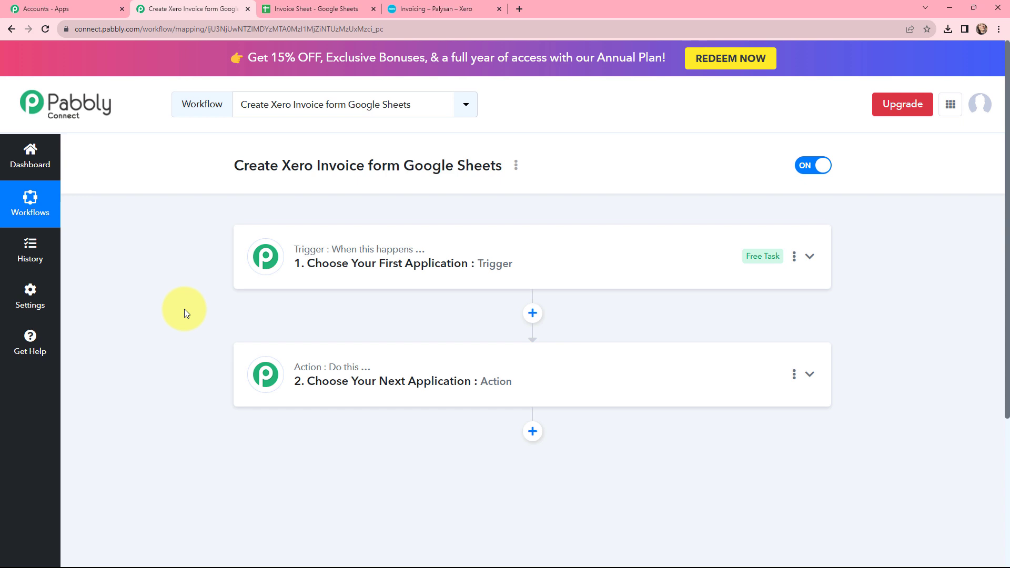
Set the workflow's trigger to Google Sheets with the event New or Updated Spreadsheet Row.
mouse_move(396, 255)
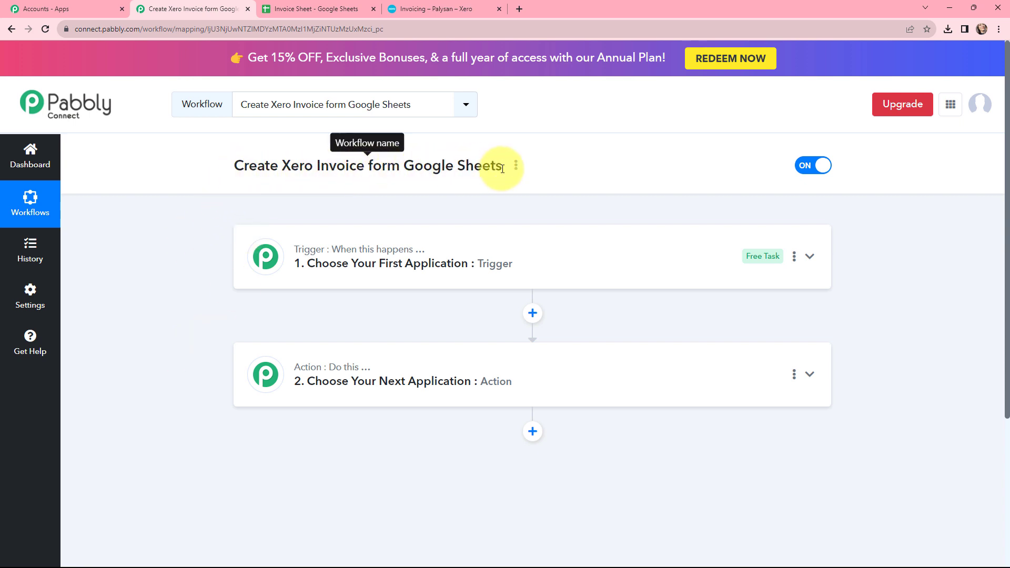
click(251, 244)
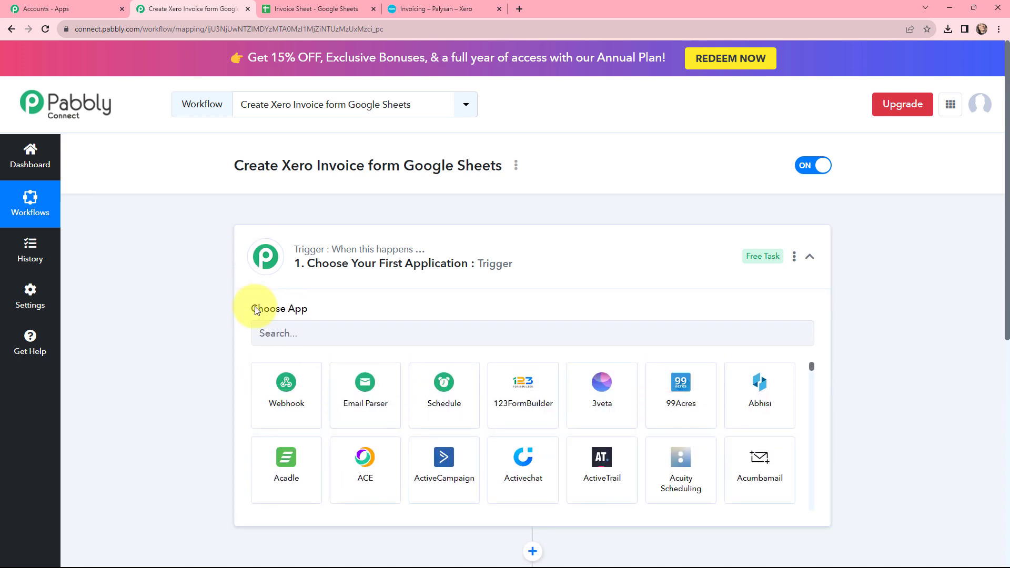
click(267, 334)
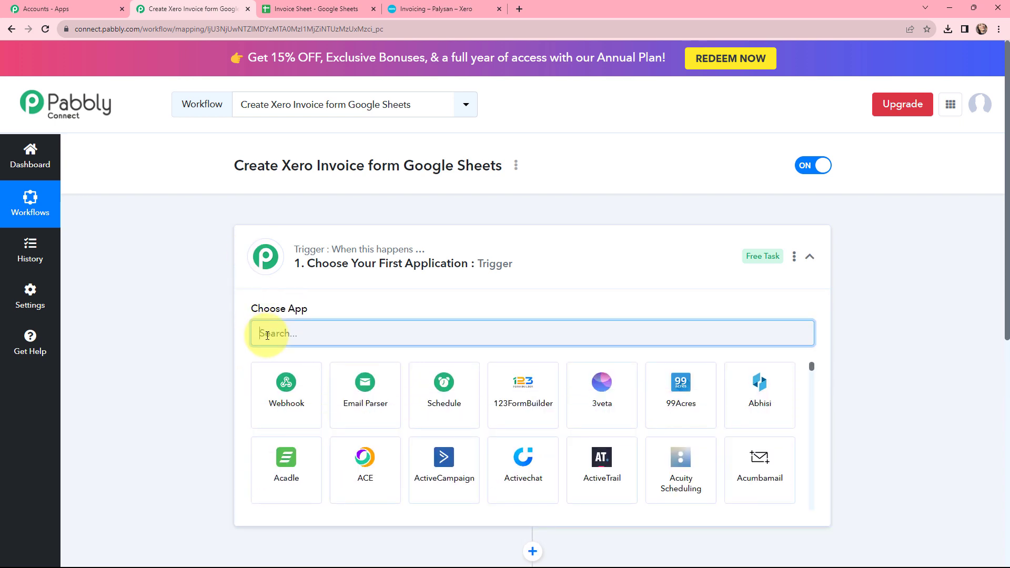
text(googl)
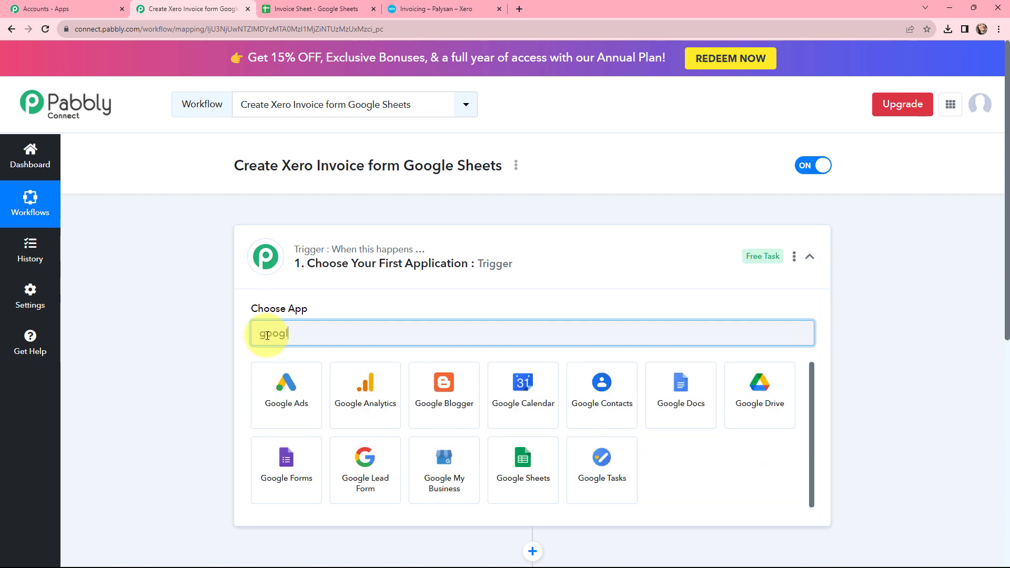
text(e sheet)
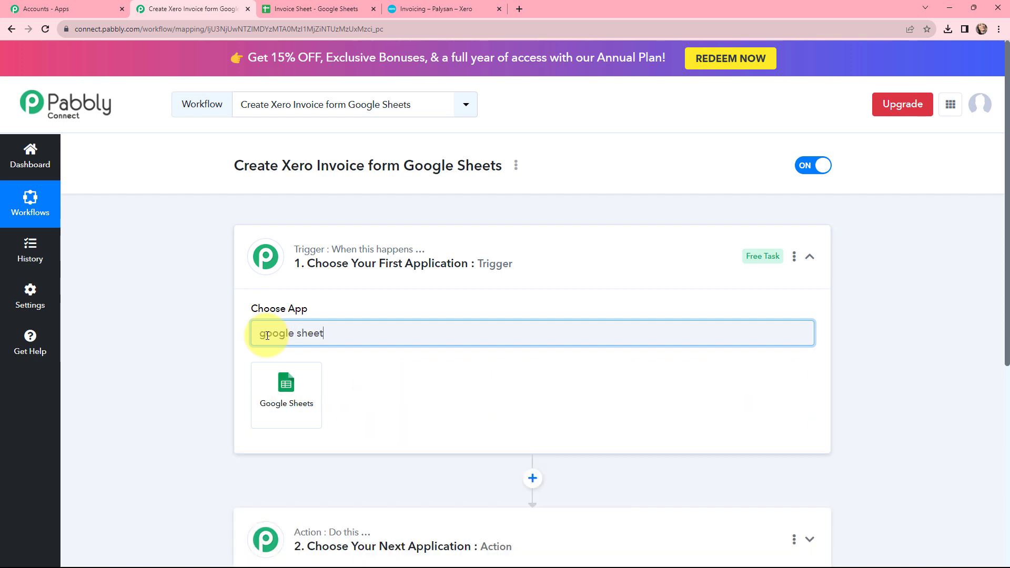
click(306, 379)
click(301, 388)
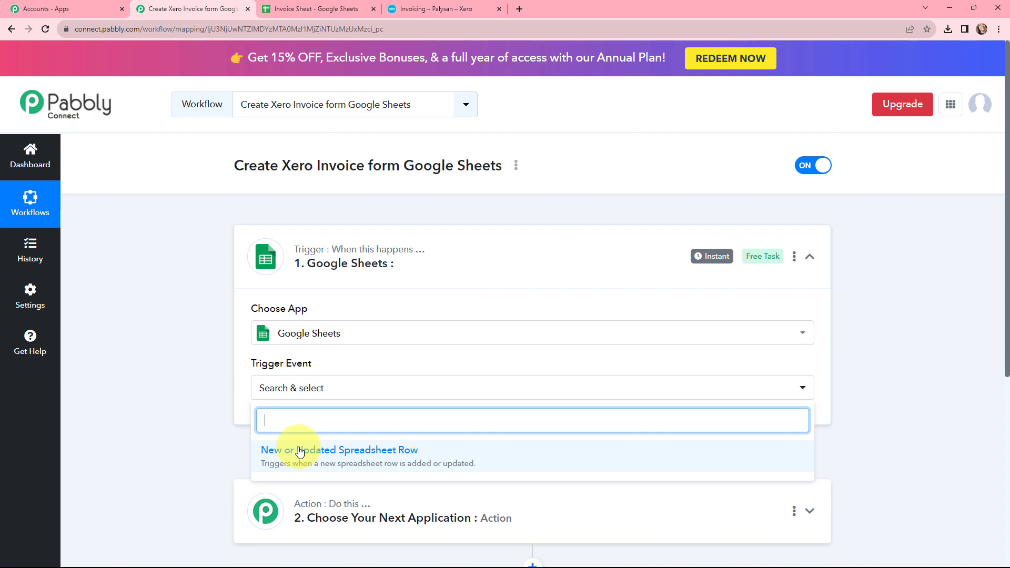
click(300, 451)
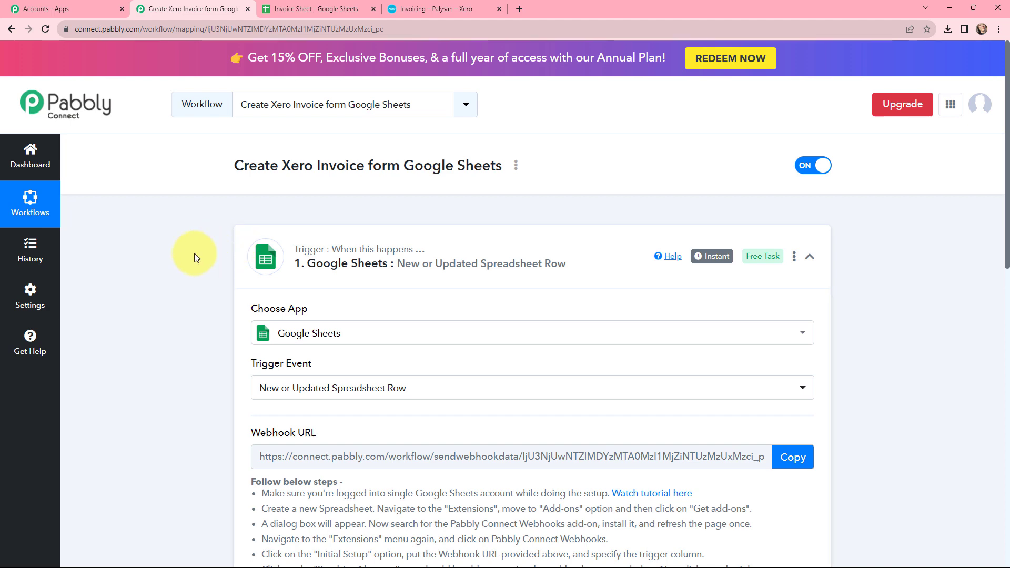
Set the workflow's action application to Xero with the event Create an Invoice.
scroll(194, 254, down, 7)
scroll(194, 254, down, 6)
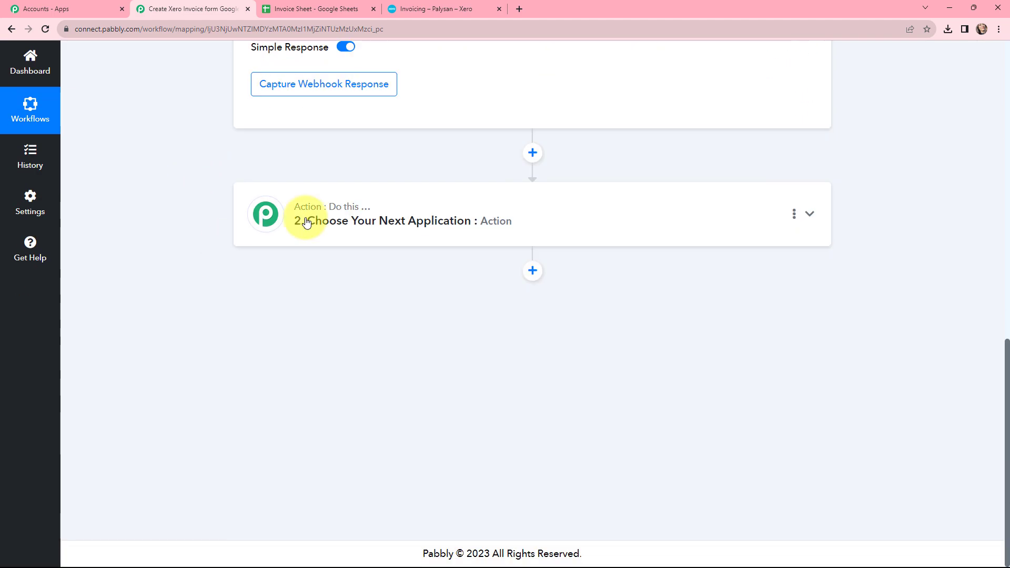
click(267, 220)
click(359, 287)
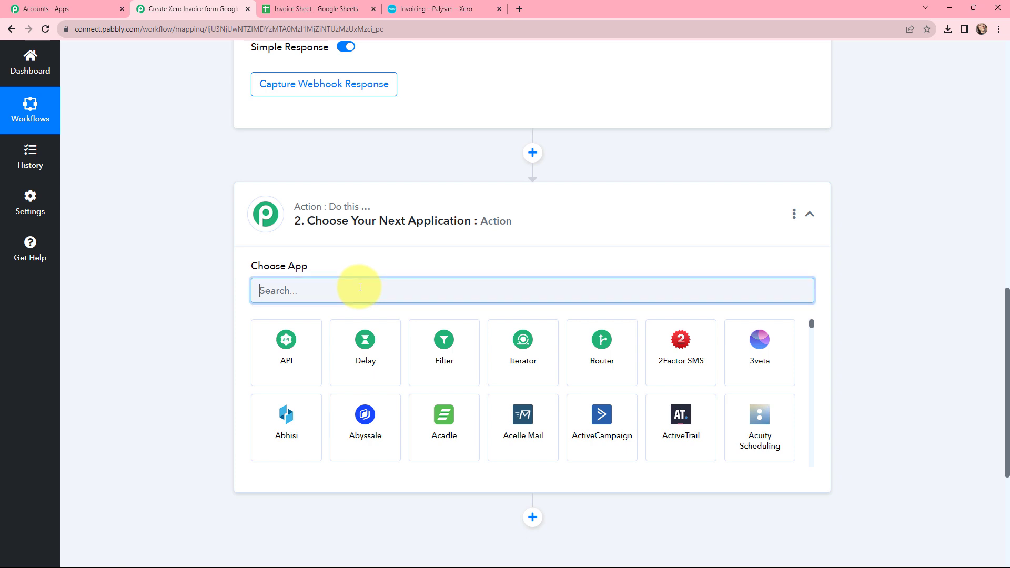
text(xer)
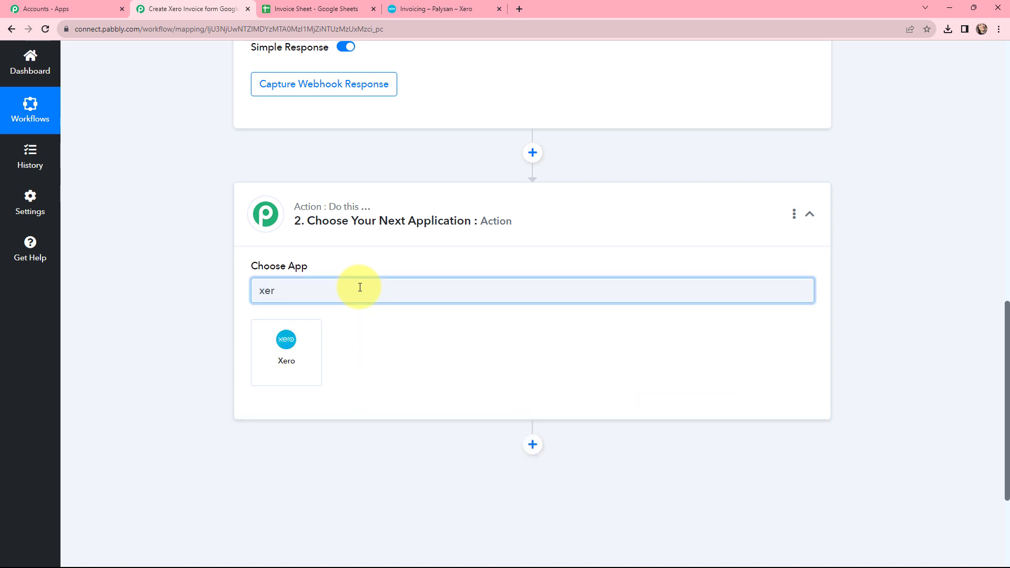
text(o)
click(281, 365)
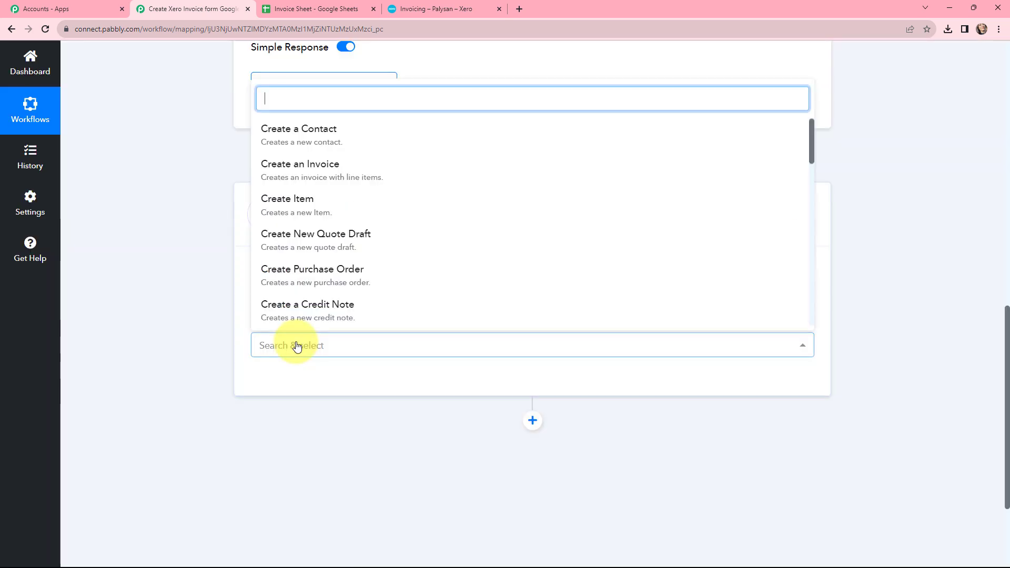
click(328, 172)
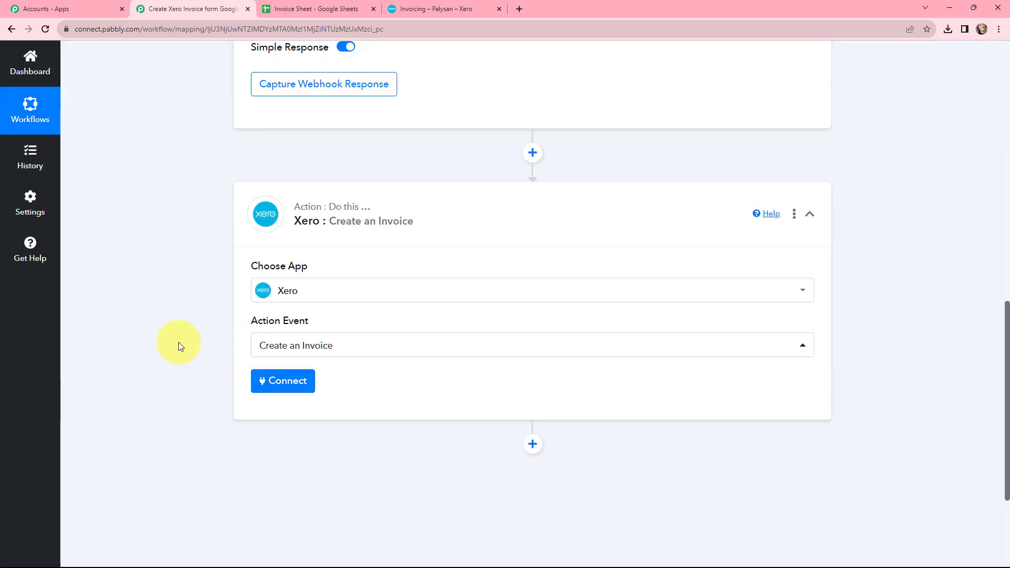
Read the webhook setup instructions in the Google Sheets trigger.
scroll(178, 342, up, 10)
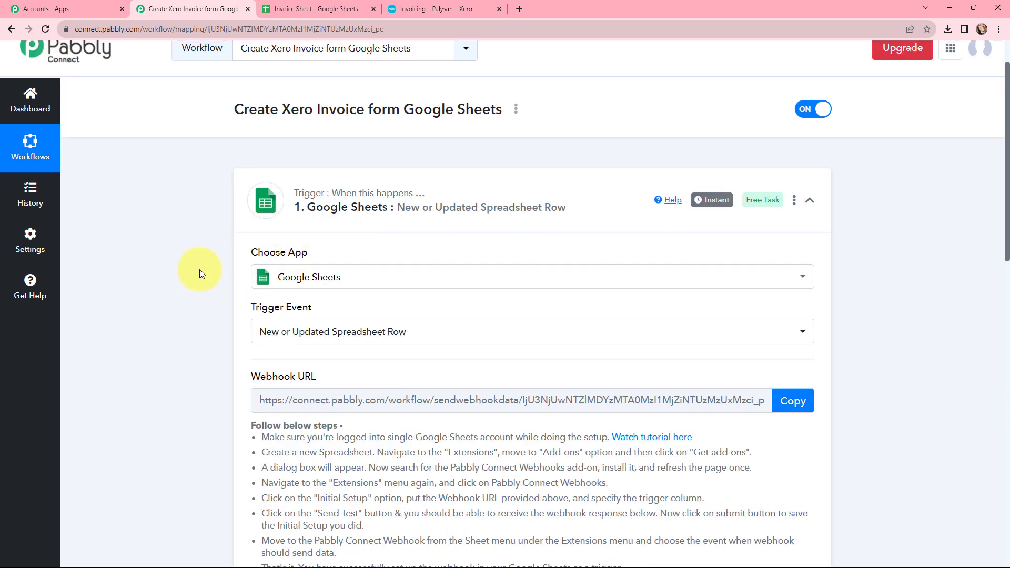
scroll(200, 273, down, 2)
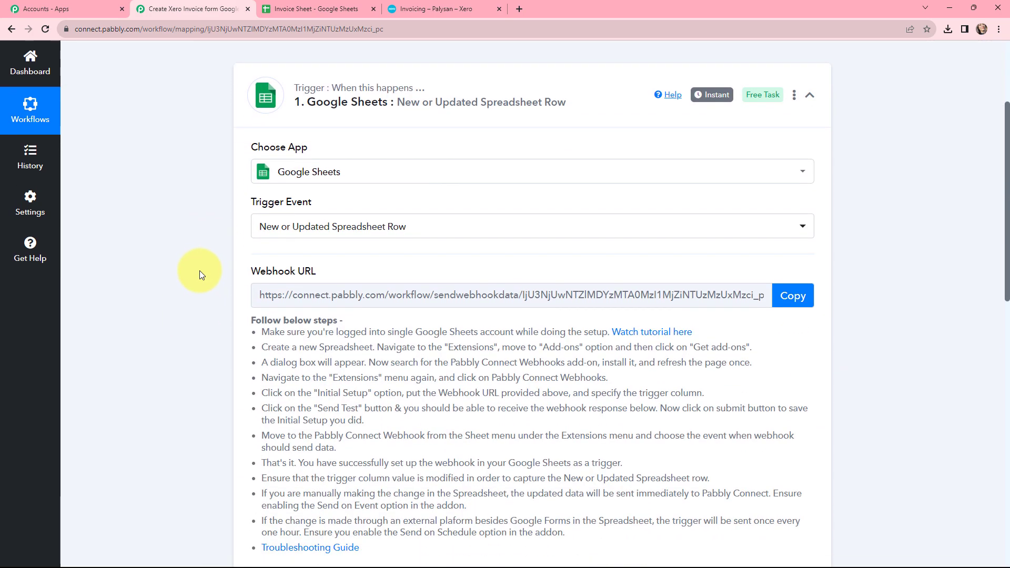
drag(249, 271, 415, 551)
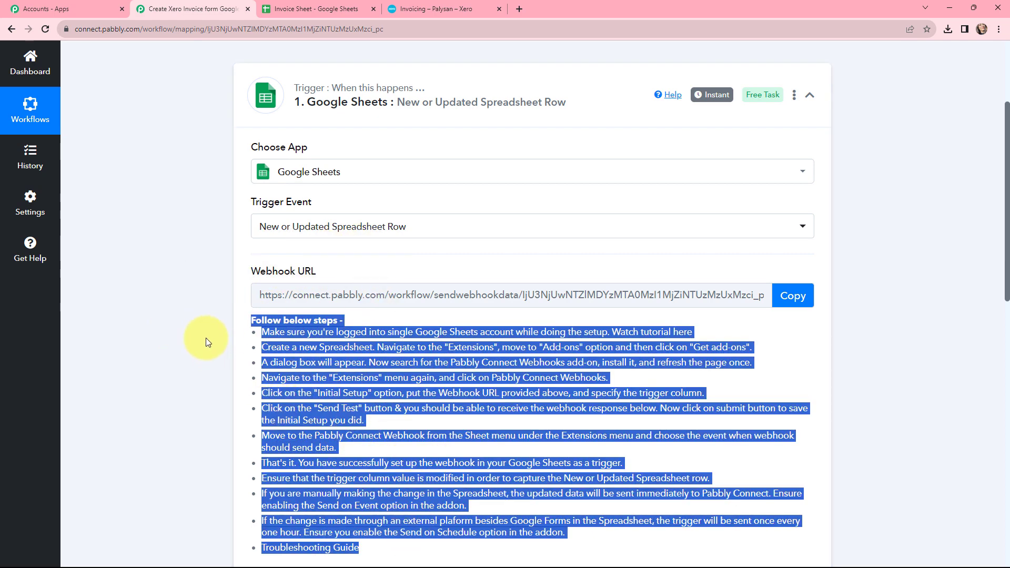
Switch to the Invoice Sheet in Google Sheets and look up the Pabbly Connect Webhooks add-on in the Google Workspace Marketplace.
click(270, 270)
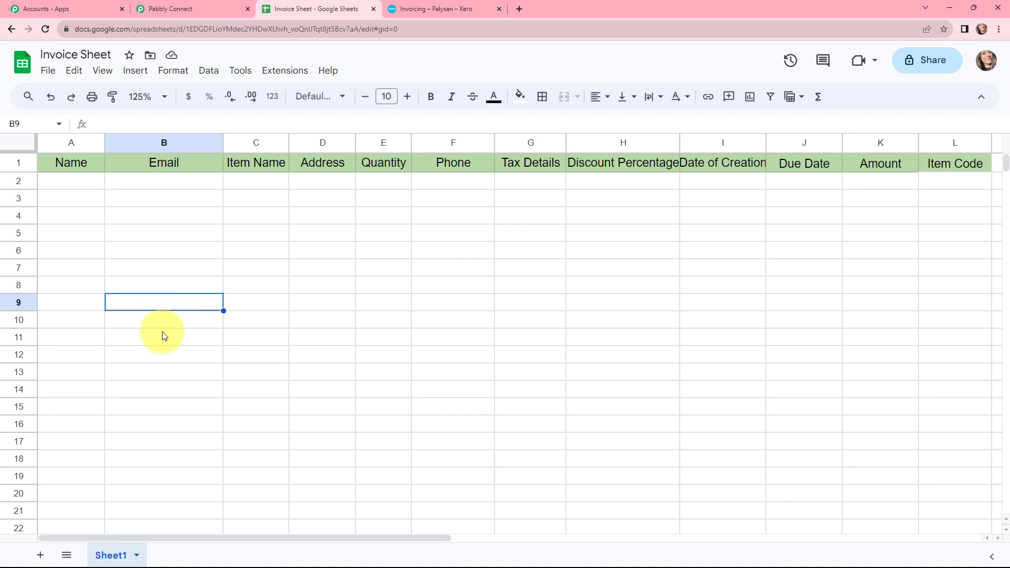
click(289, 75)
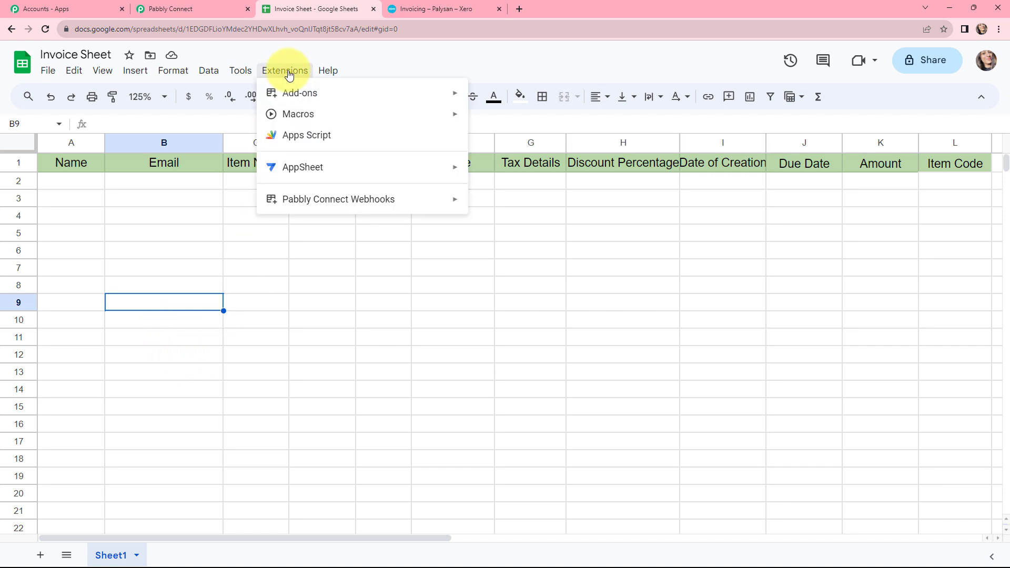
mouse_move(322, 200)
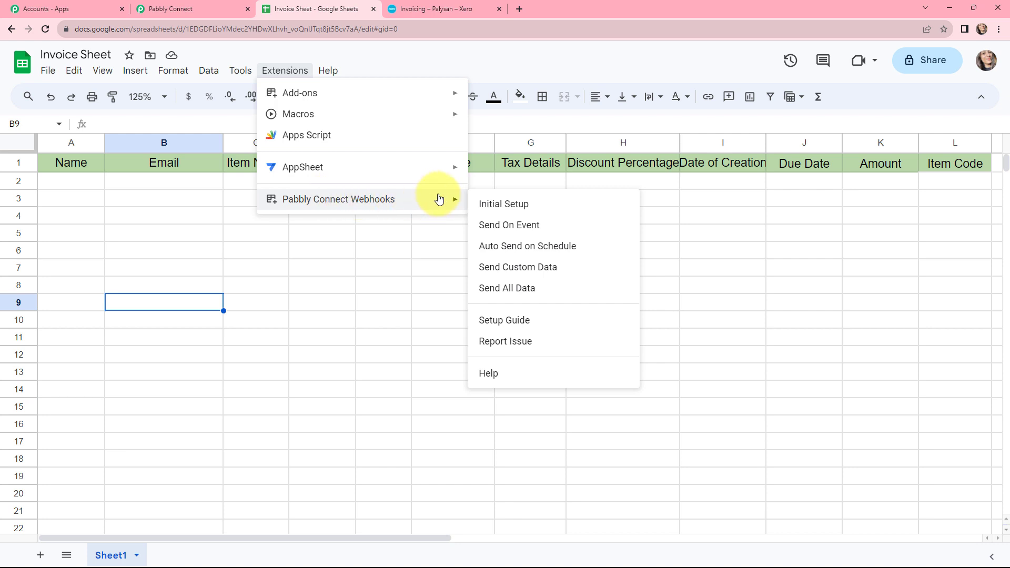
click(474, 97)
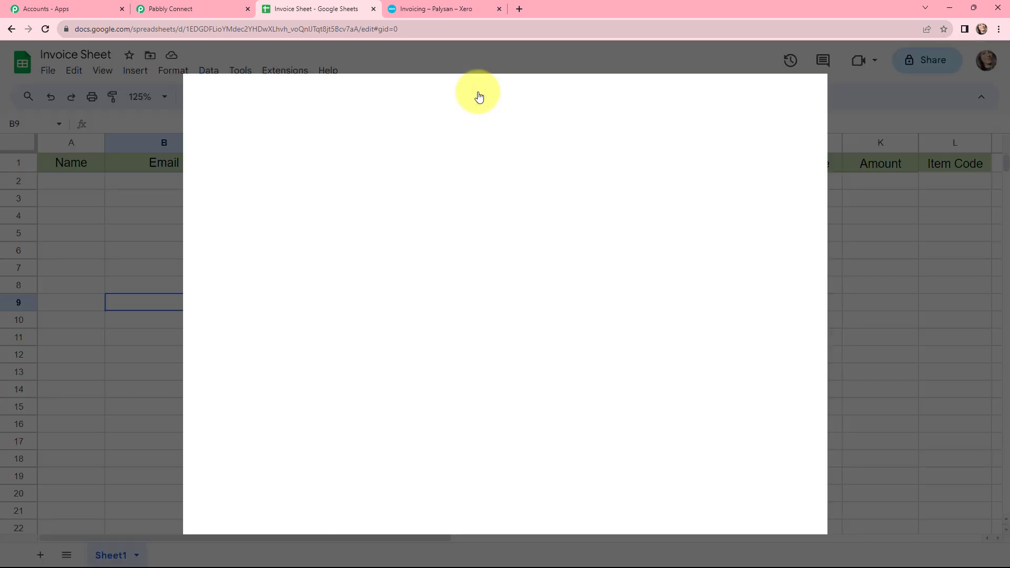
click(524, 97)
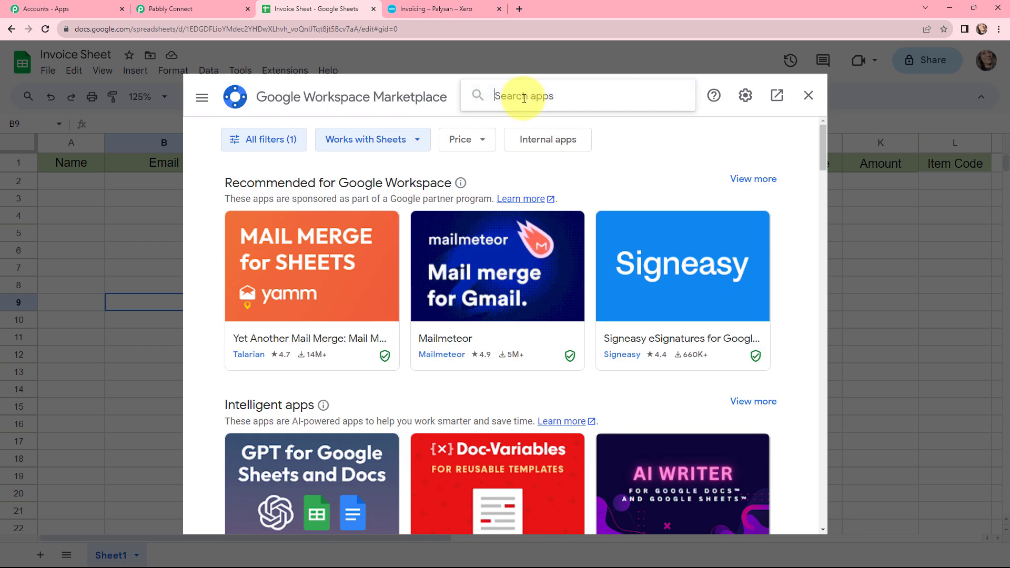
text(pabb)
text(ly c)
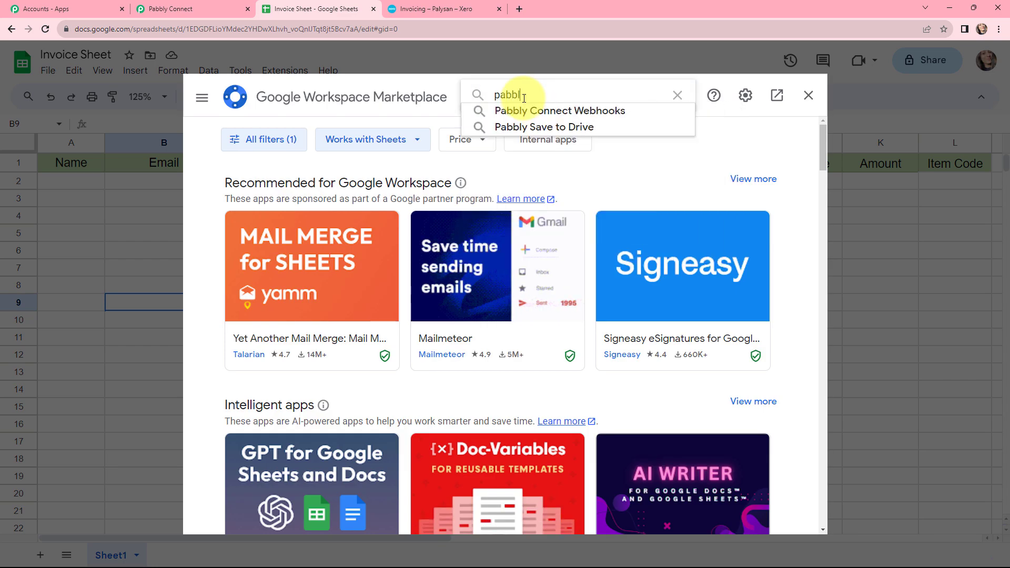
click(542, 110)
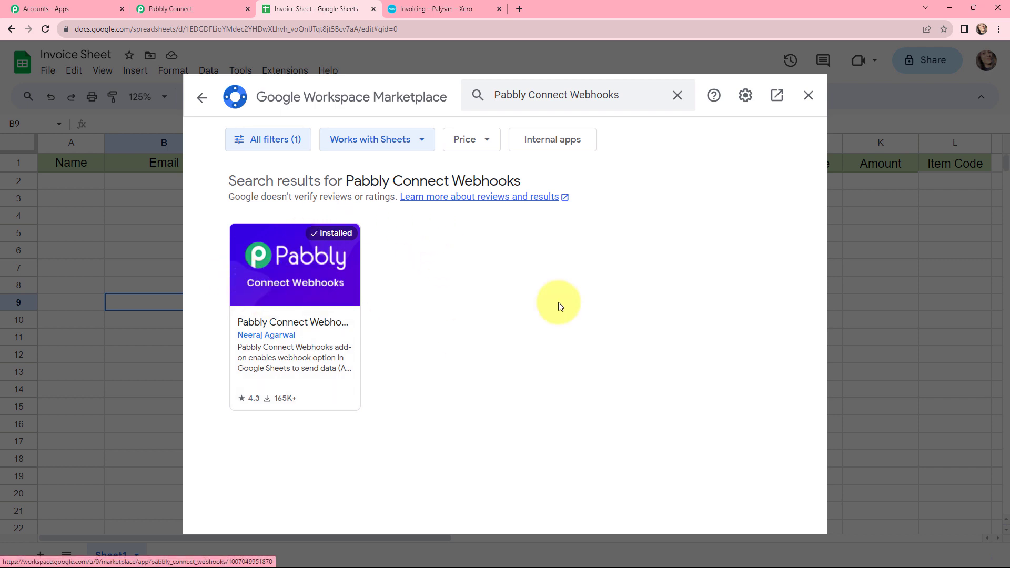
click(804, 96)
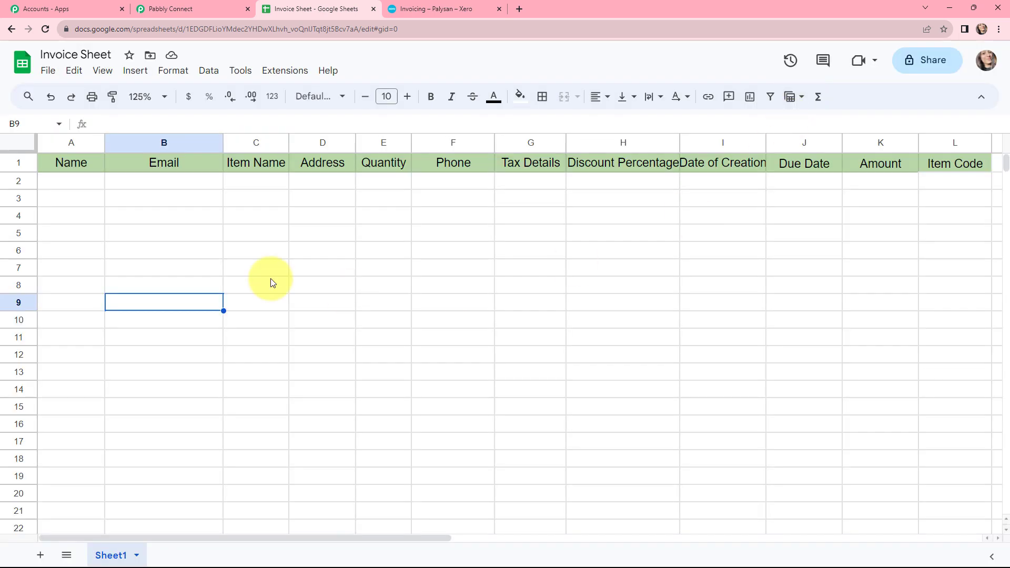
Open the Pabbly Connect Webhooks initial setup for Sheet1 and enter the webhook URL copied from the workflow's Google Sheets trigger.
click(286, 71)
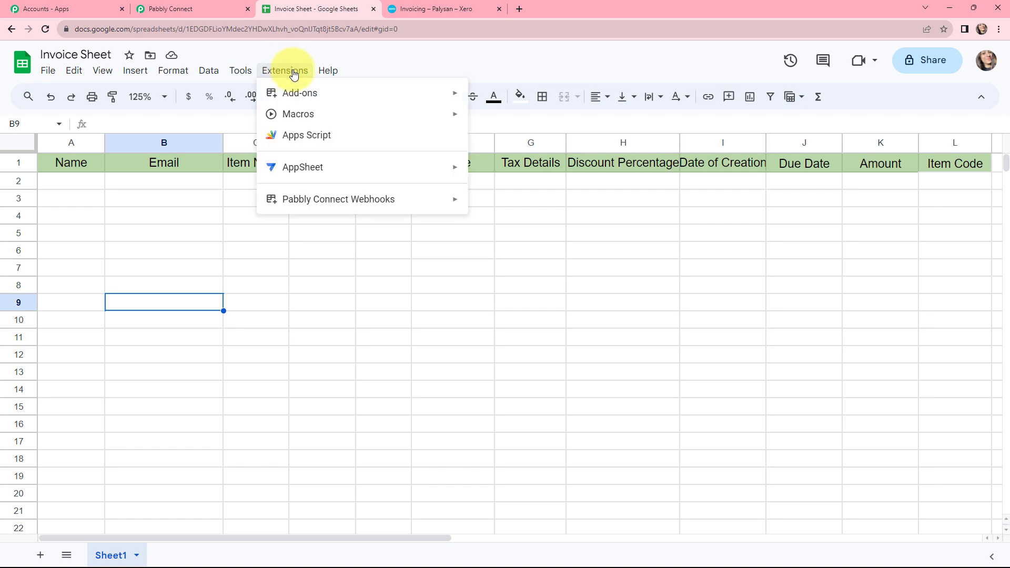
mouse_move(323, 199)
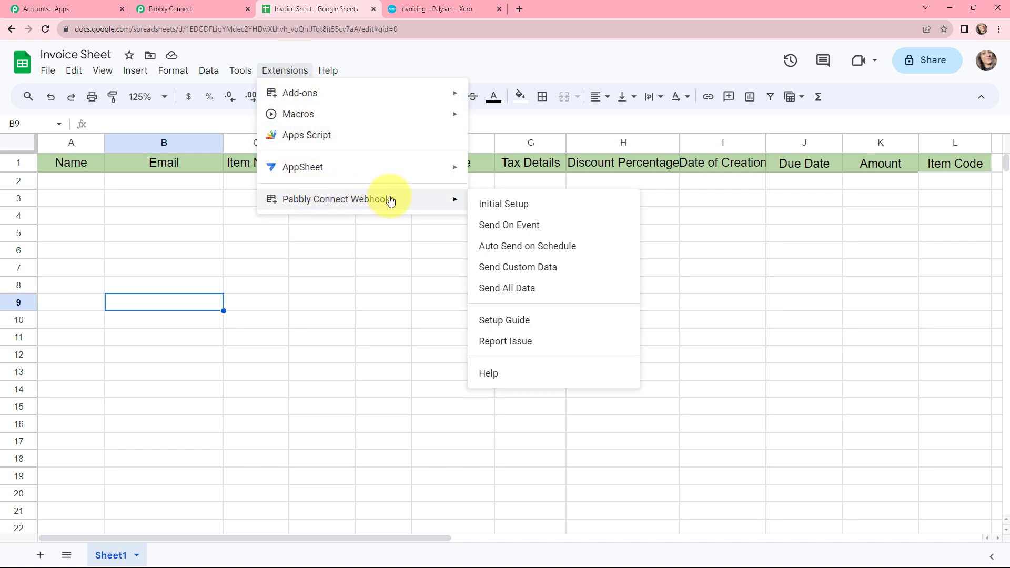
click(503, 205)
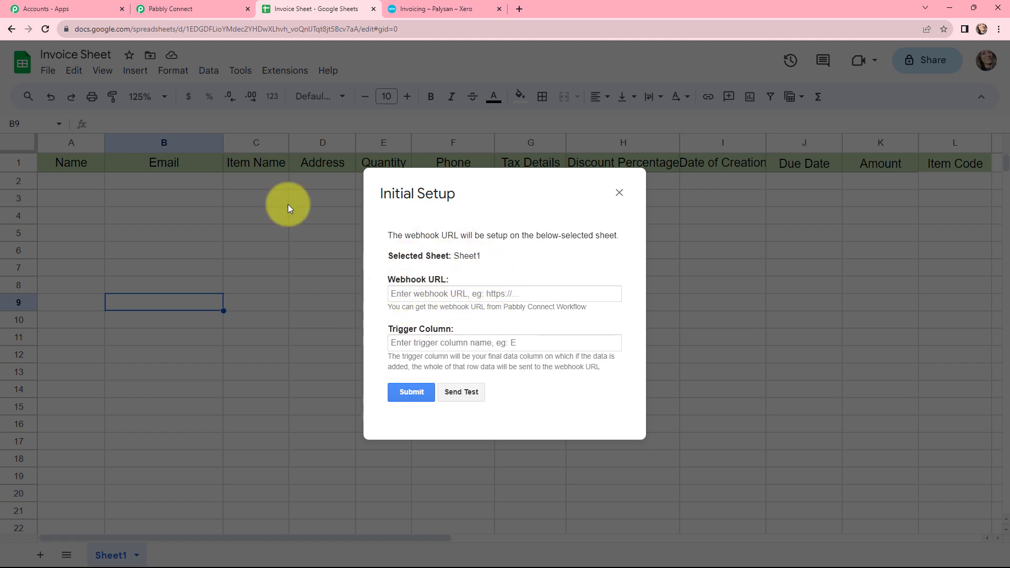
click(160, 8)
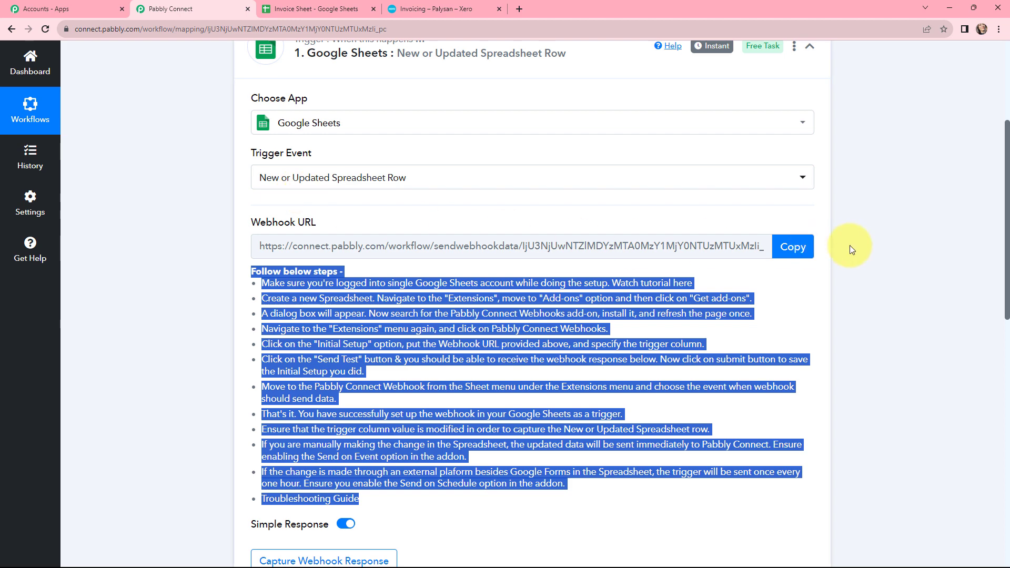
click(792, 247)
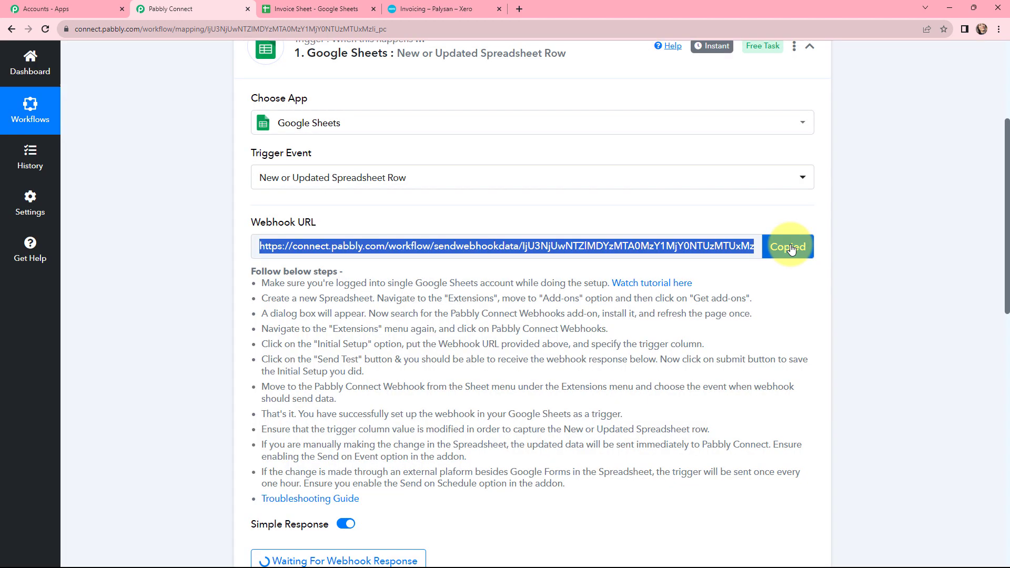
click(315, 9)
click(471, 293)
key(ctrl+v)
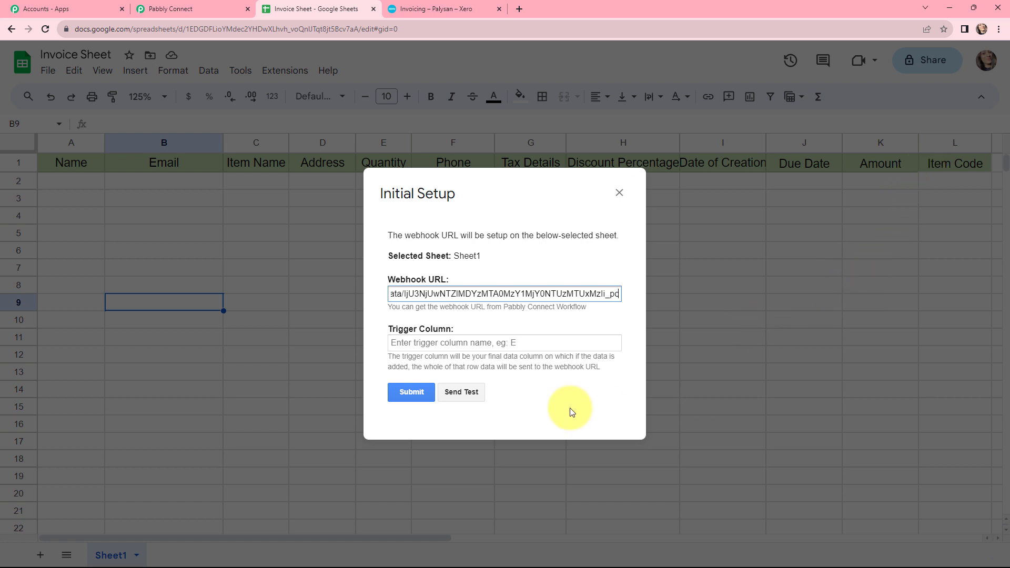
Set the trigger column to L, submit the webhook setup and close it.
click(425, 342)
text(L)
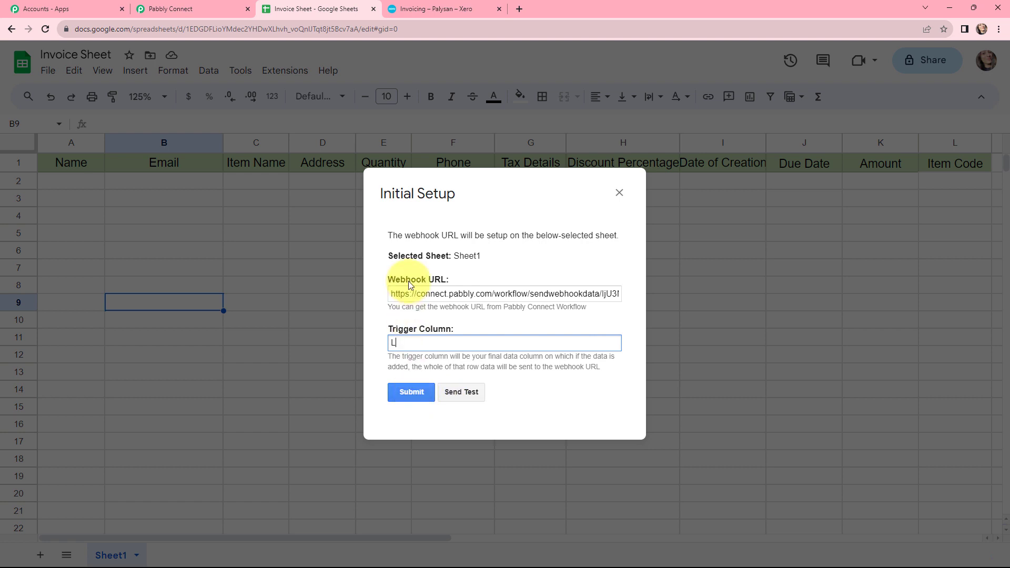
click(408, 393)
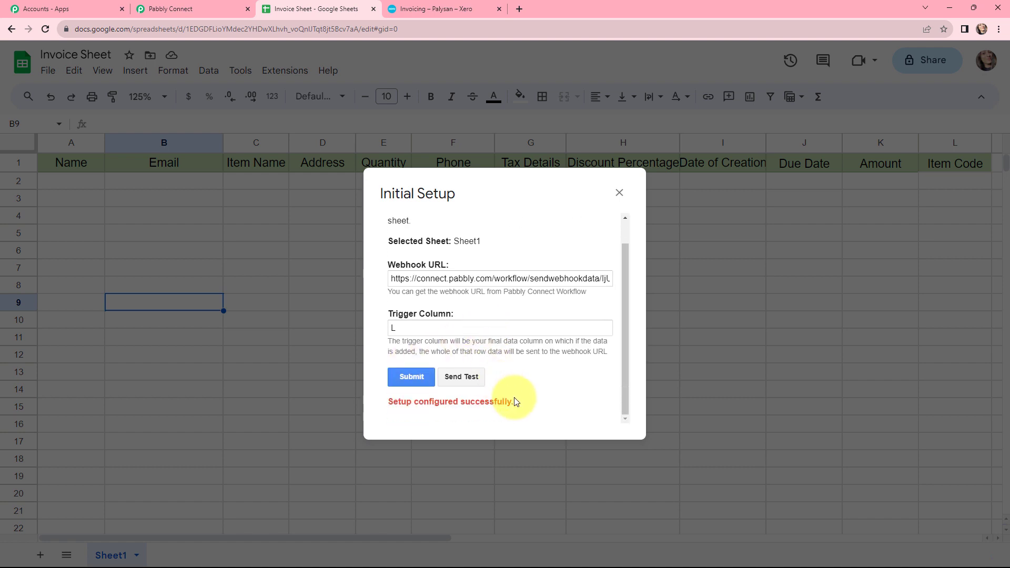
drag(514, 402, 383, 416)
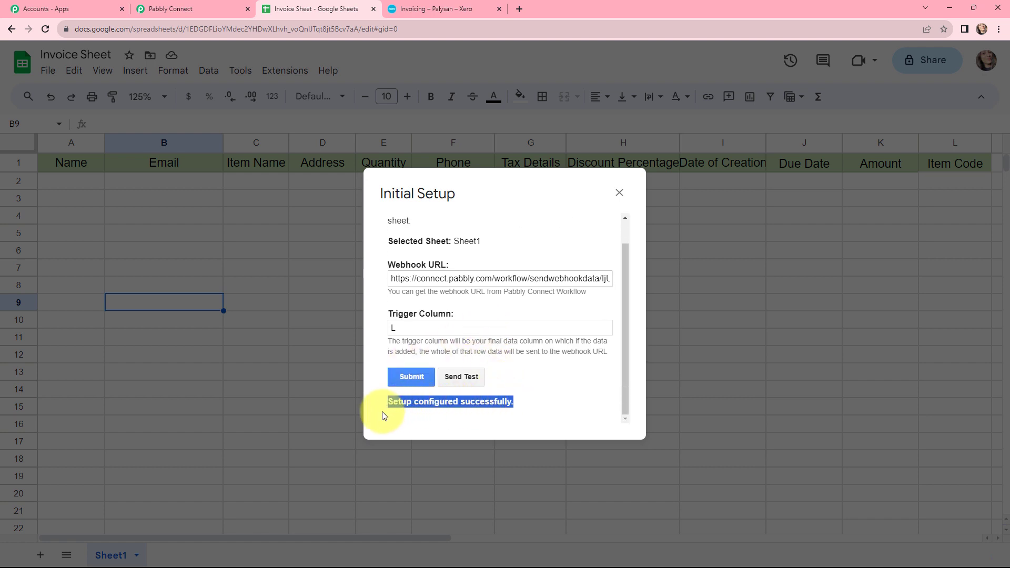
click(619, 192)
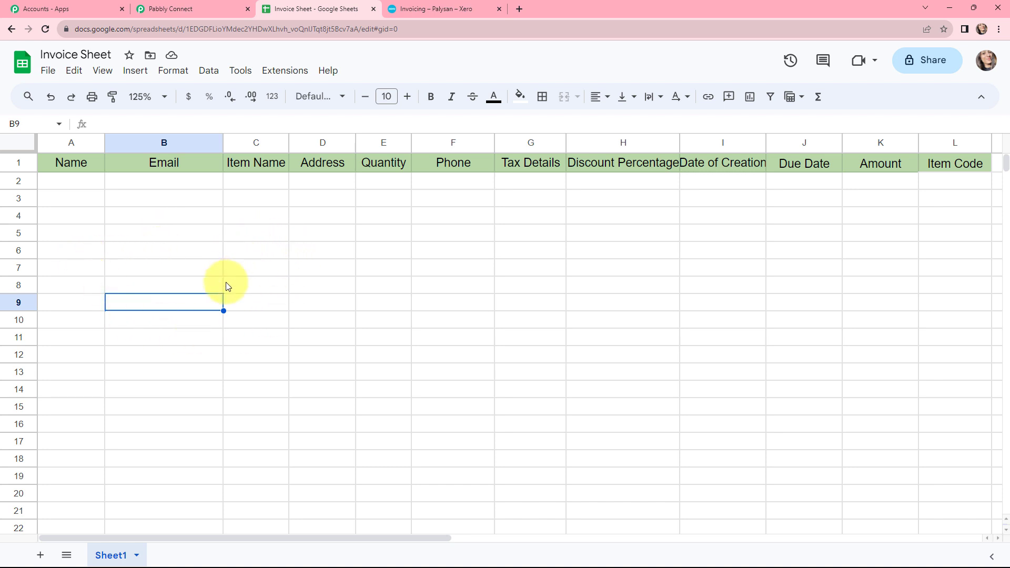
Enable Send On Event for the Pabbly Connect Webhooks add-on in the Invoice Sheet.
click(275, 70)
mouse_move(326, 198)
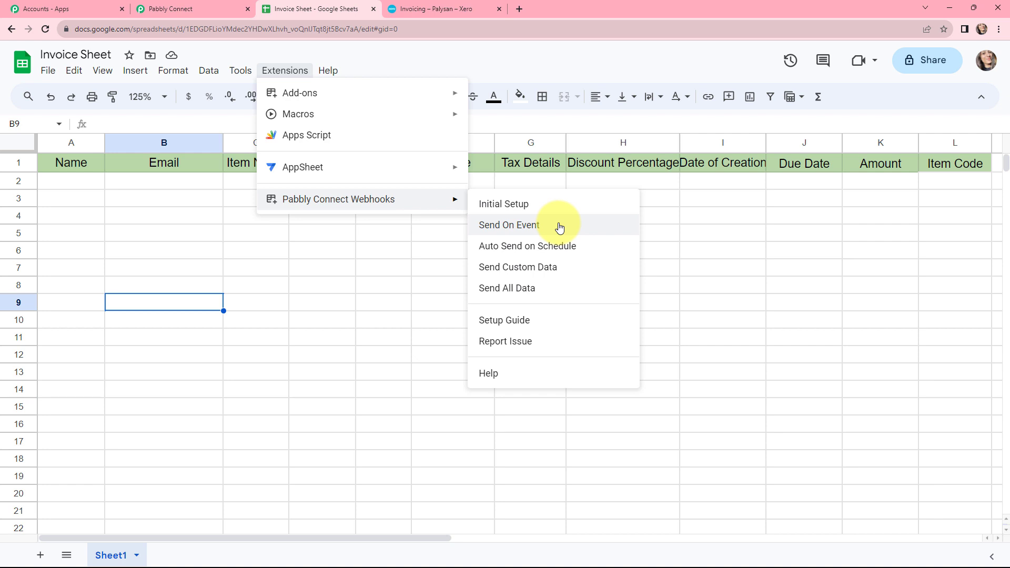
click(535, 225)
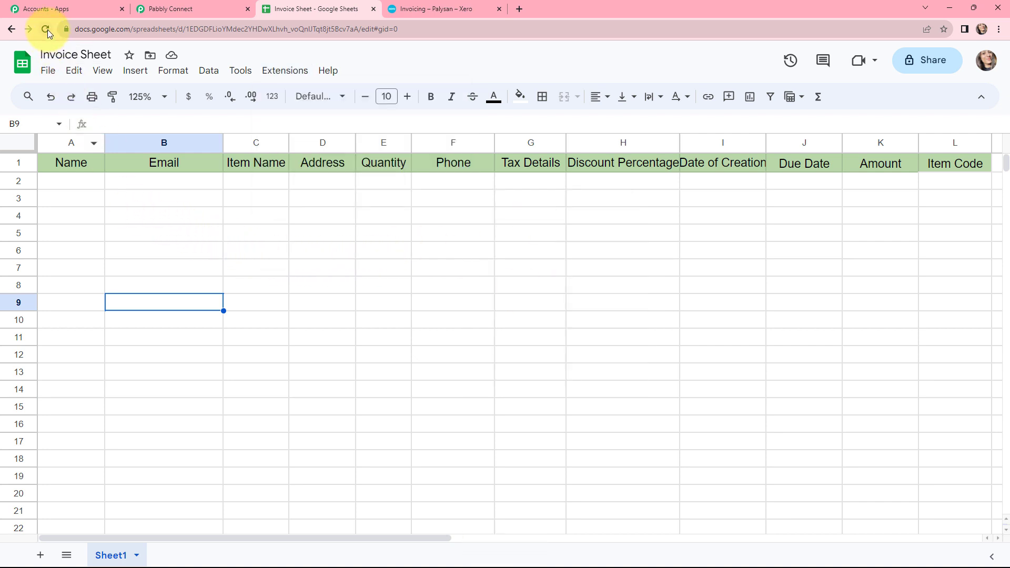
Paste a sample invoice into row 2: Led Tv, quantity 1, tax and discount 0, dates 2023/11/20 and 2023/11/23, amount 499, item code ledtv.
click(68, 182)
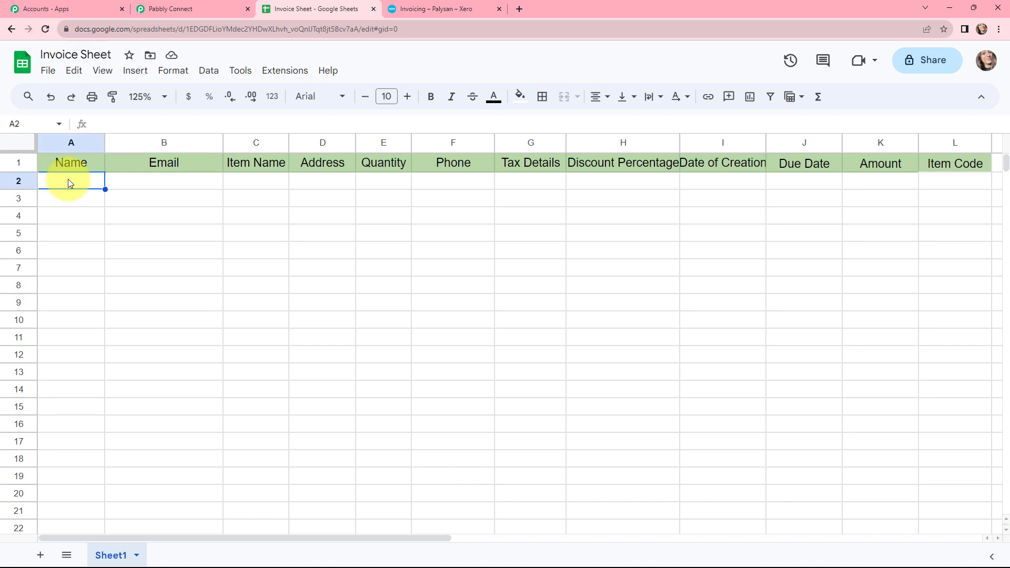
key(ctrl+v)
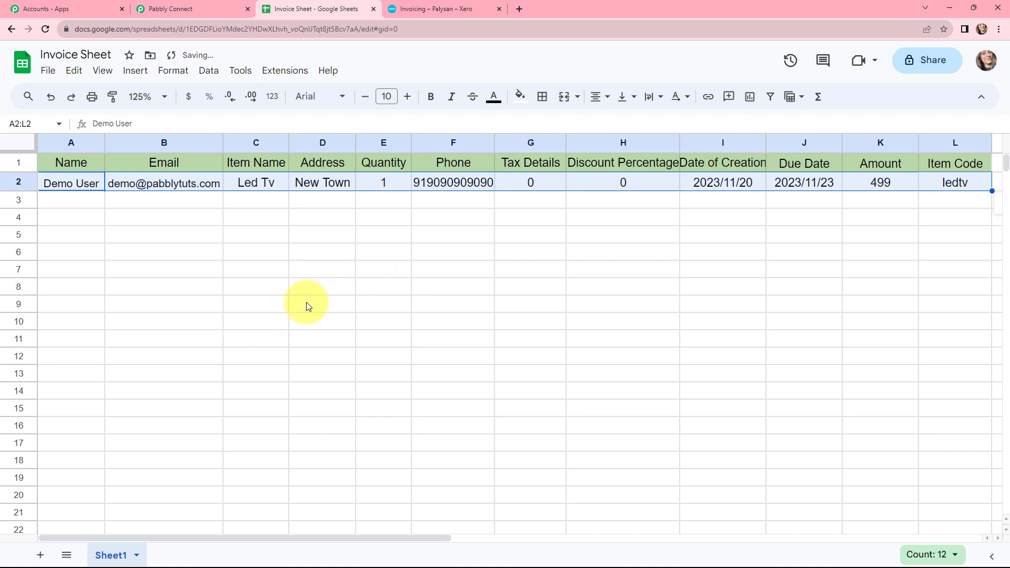
click(74, 213)
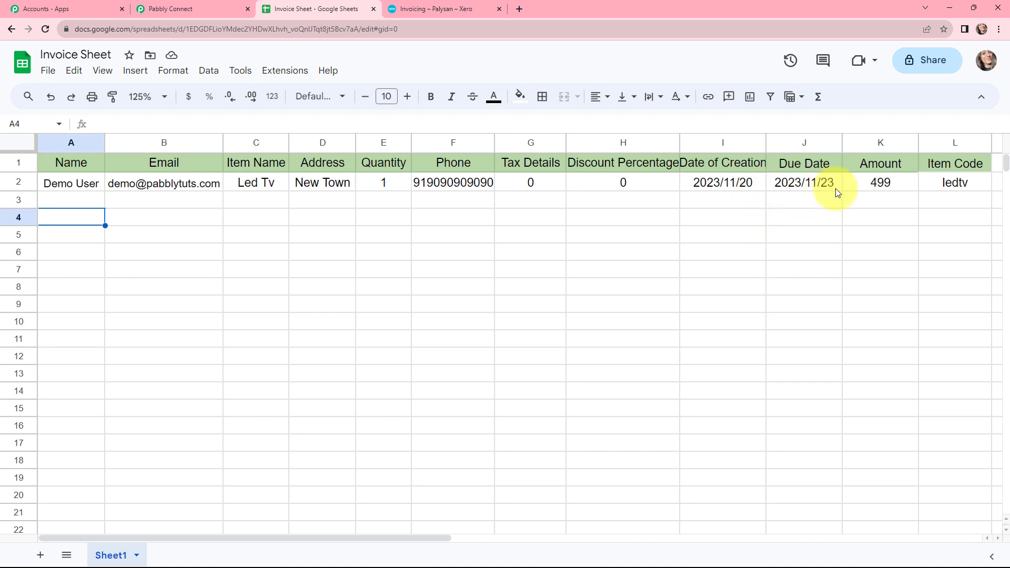
click(872, 188)
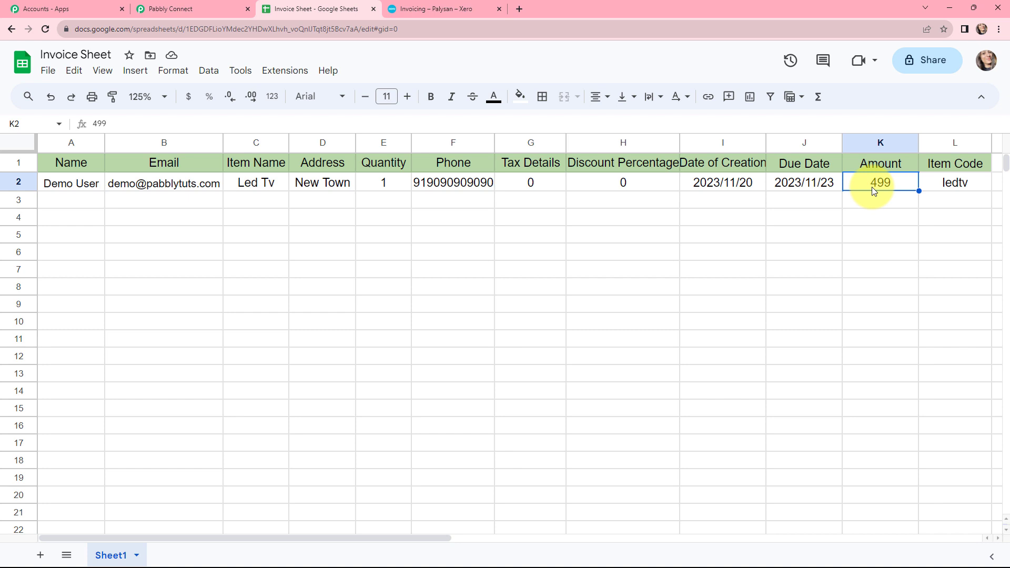
click(936, 188)
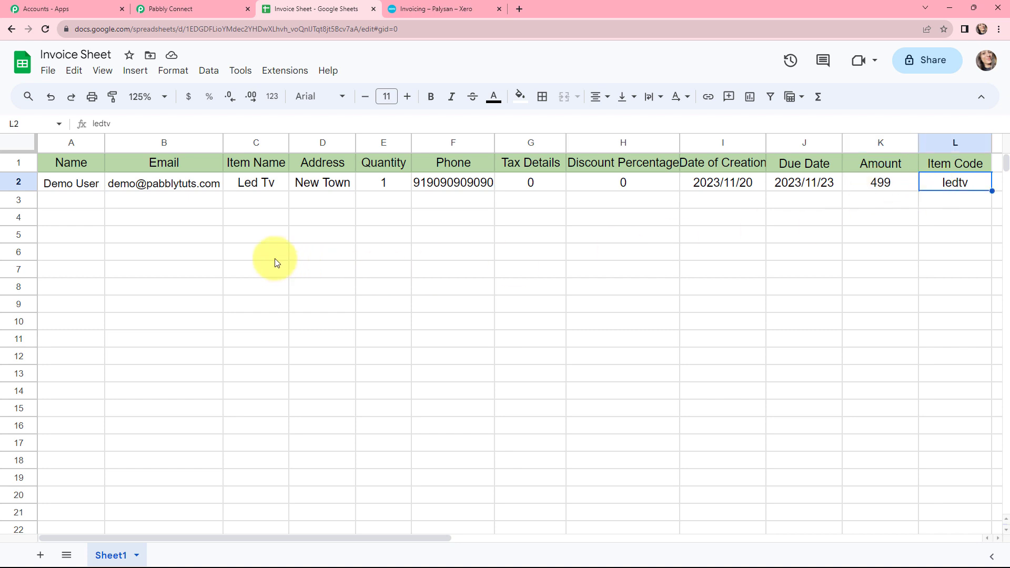
click(258, 184)
click(178, 251)
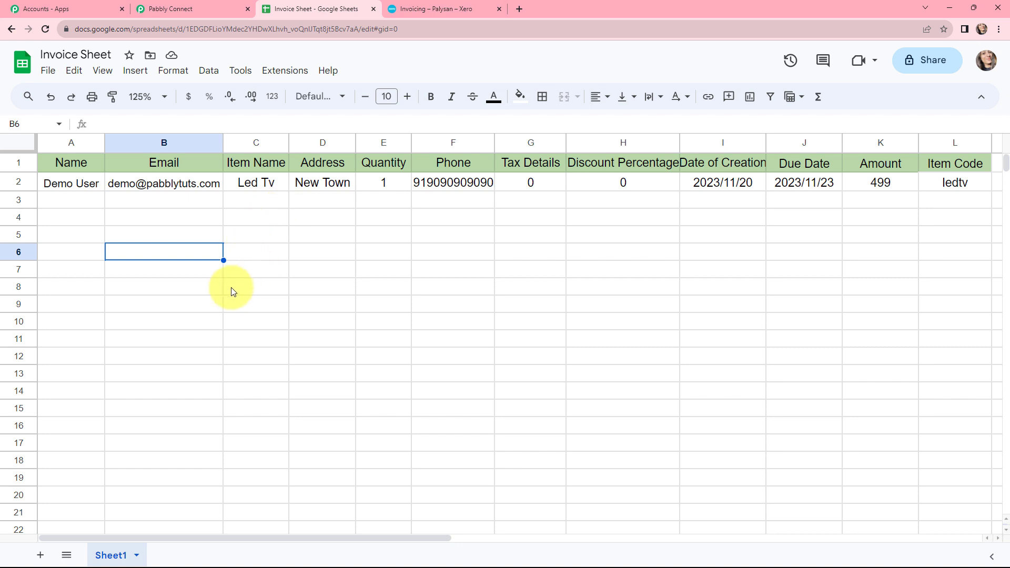
Switch to the Pabbly Connect workflow and review the webhook response received from the new sheet row.
key(ctrl+shift+Tab)
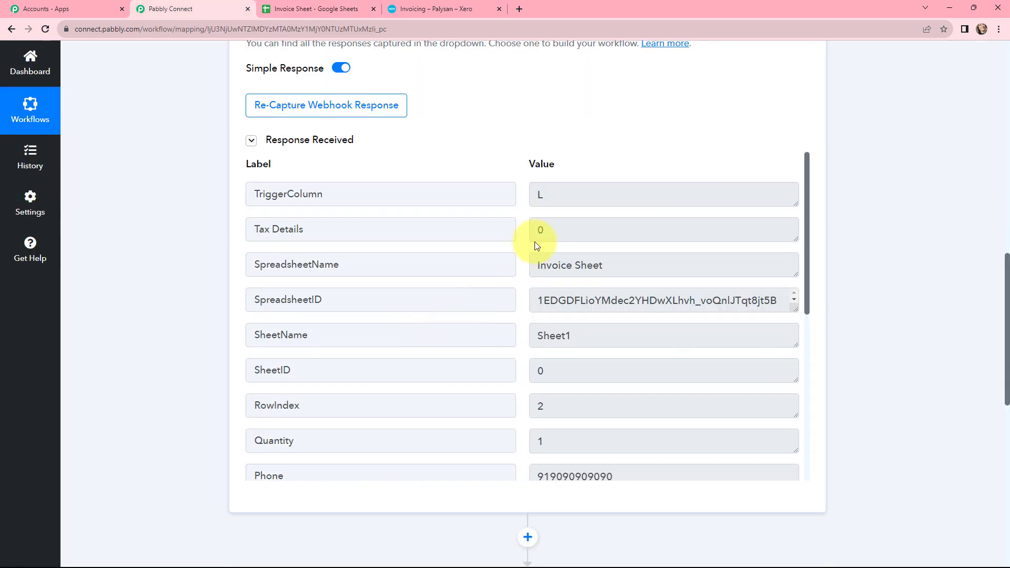
drag(561, 201, 535, 202)
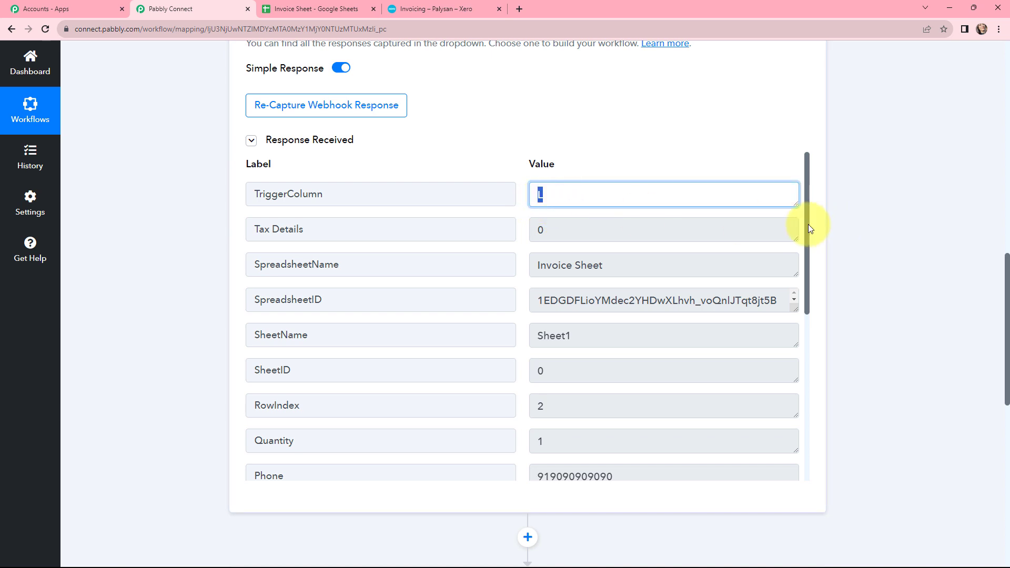
drag(807, 224, 841, 212)
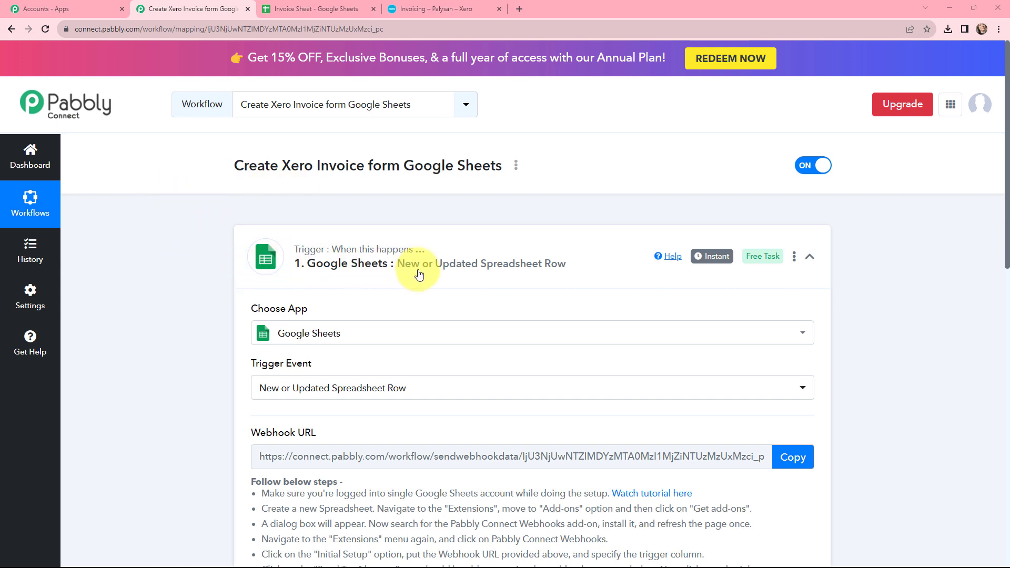
Collapse the Google Sheets trigger, then link the Xero action through a new connection and allow access to the Xero account.
mouse_move(718, 256)
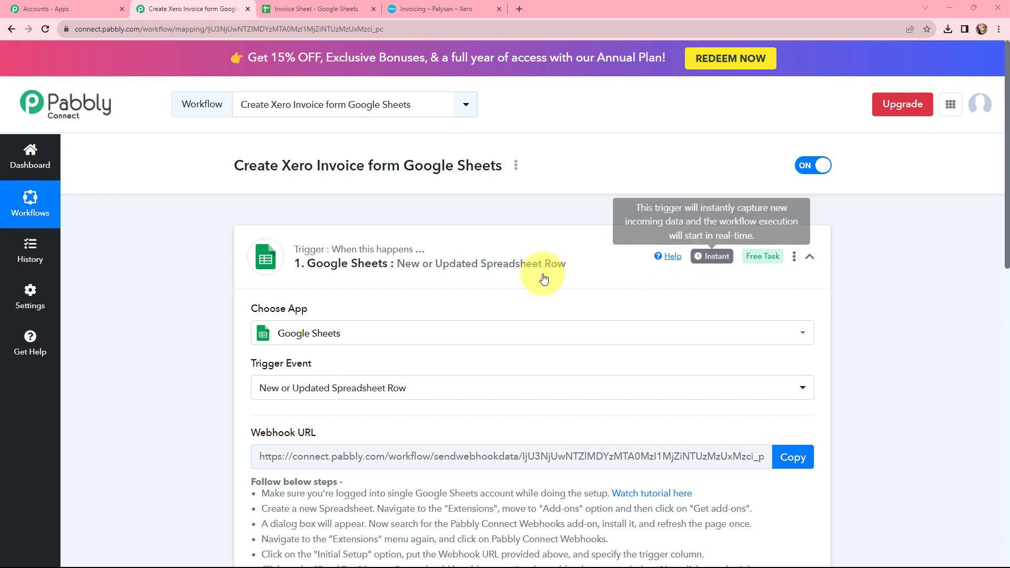
click(245, 244)
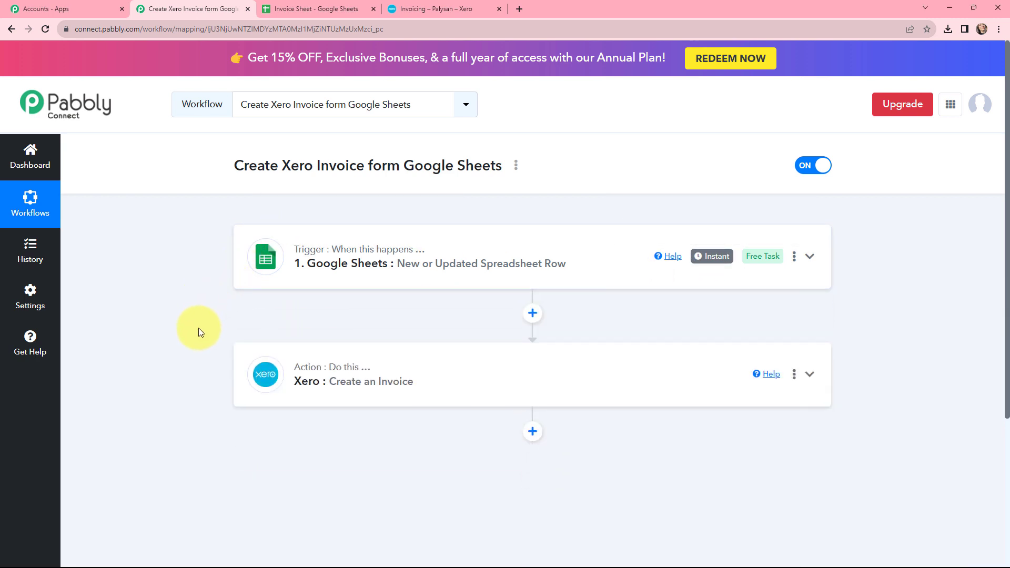
click(255, 365)
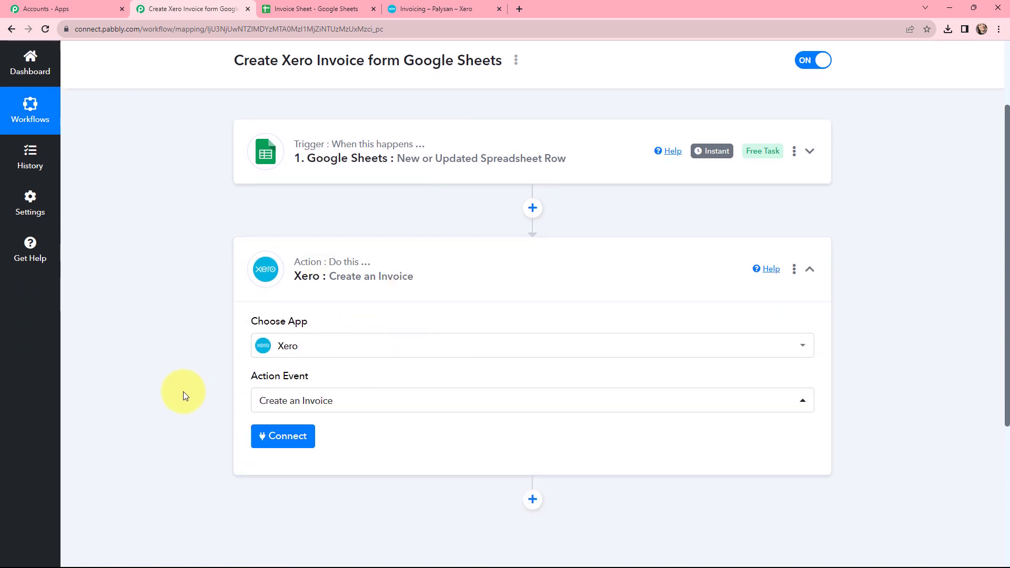
click(274, 437)
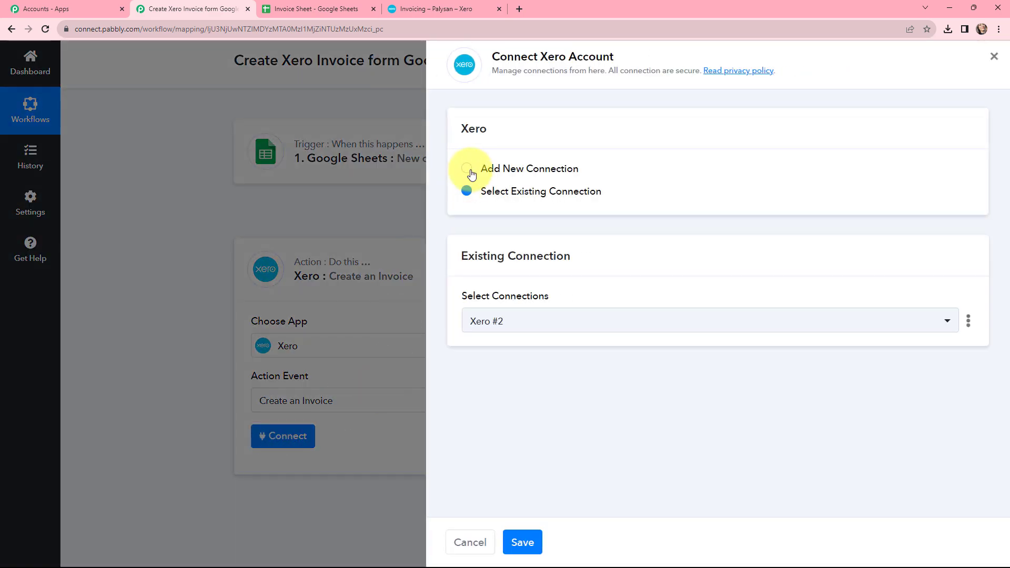
click(467, 169)
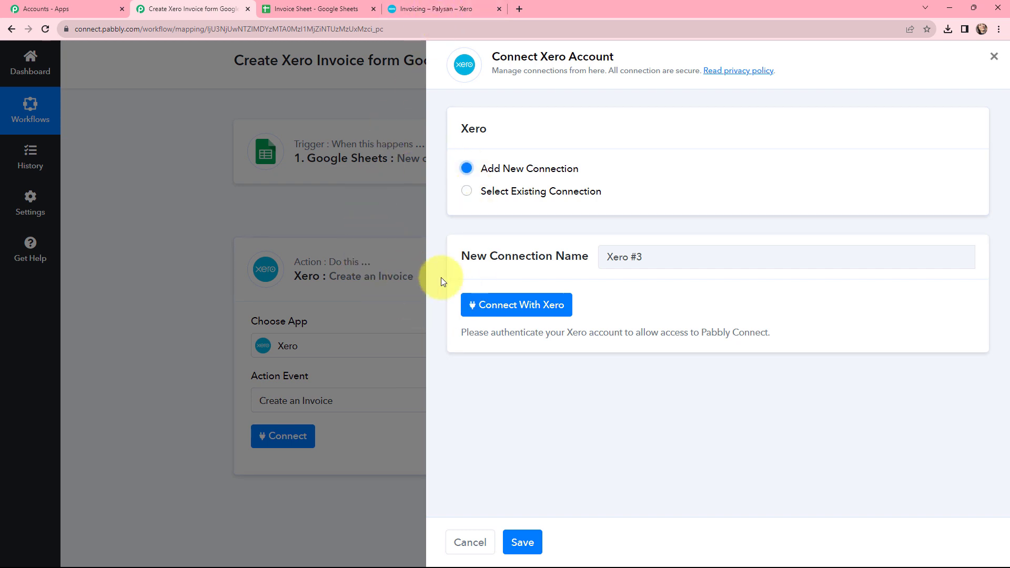
click(516, 304)
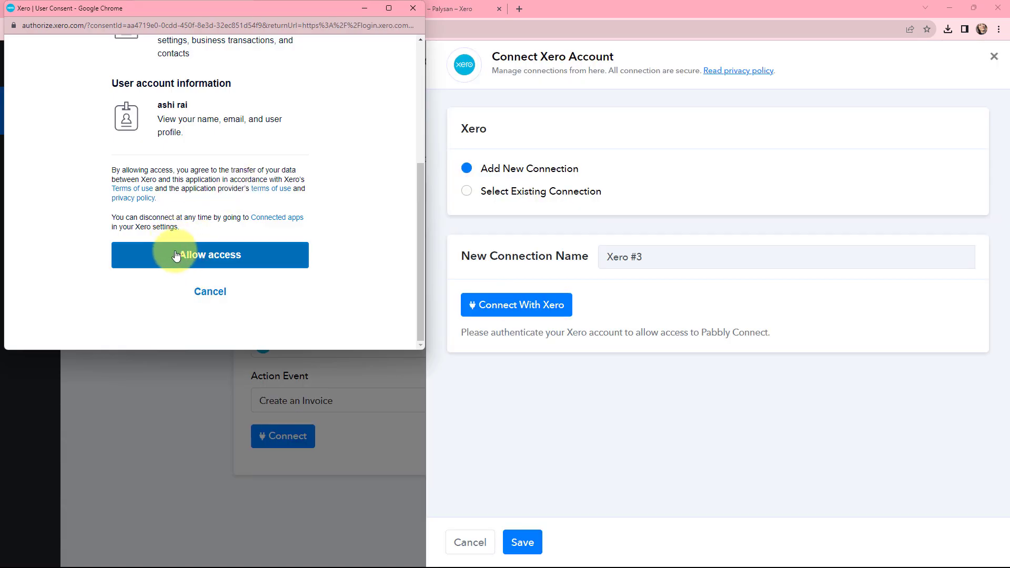
click(176, 255)
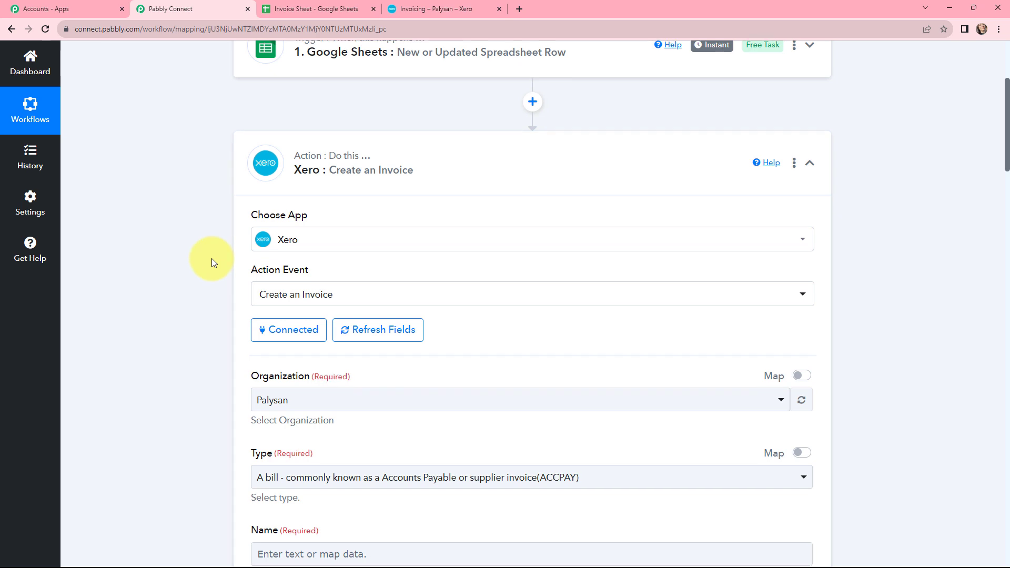
Set the Xero invoice type to "A sales invoice - commonly known as an Accounts Receivable or customer invoice(ACCREC)".
scroll(211, 257, down, 2)
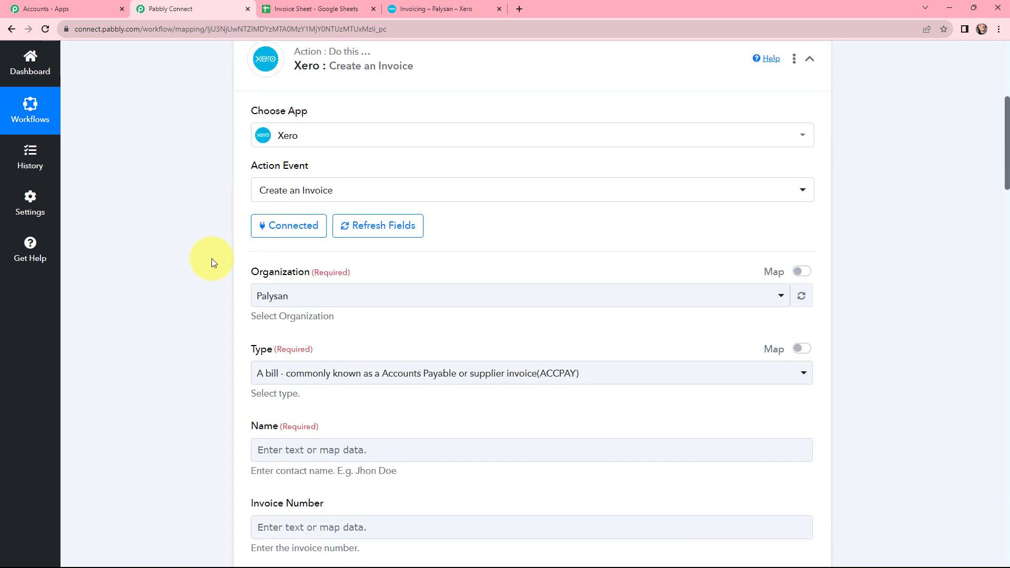
scroll(212, 259, down, 2)
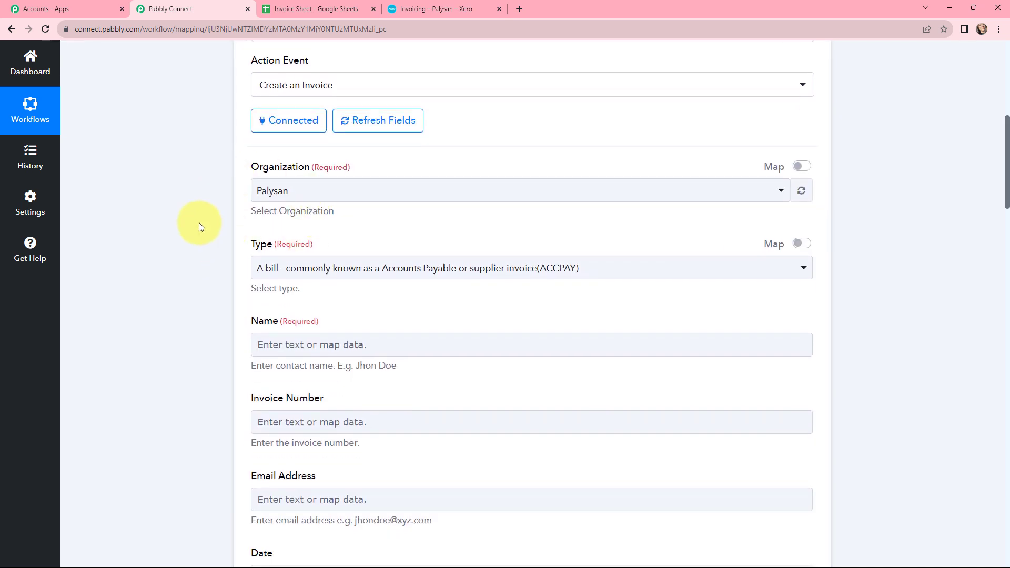
click(577, 268)
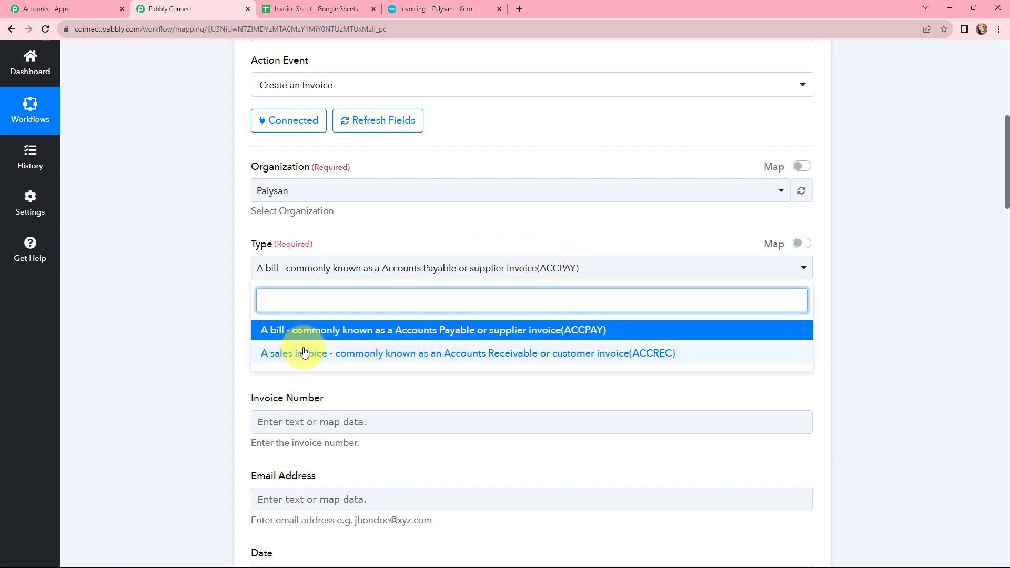
click(337, 353)
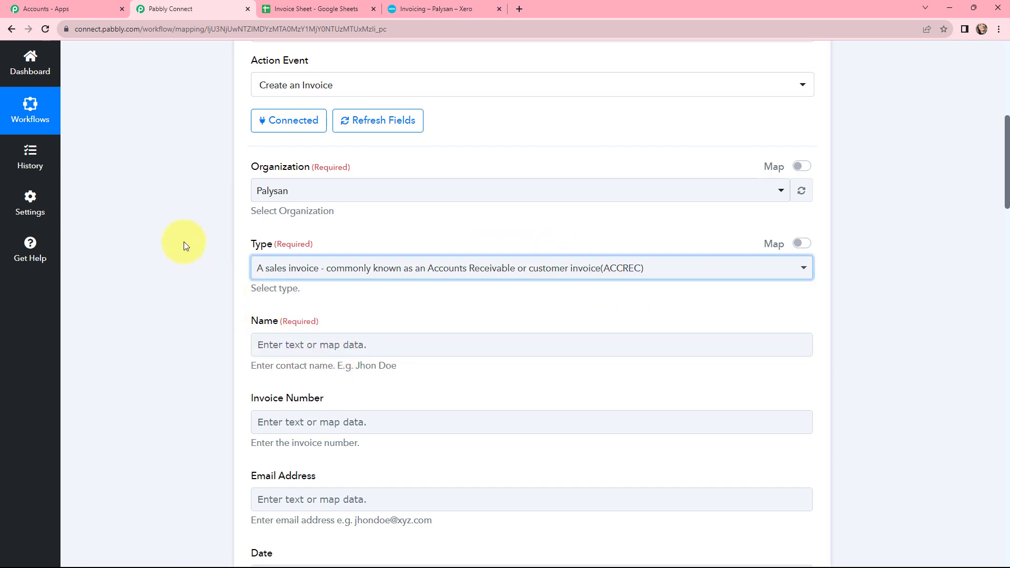
Map the invoice's contact Name field to the Name value from the Google Sheets trigger.
scroll(223, 261, down, 4)
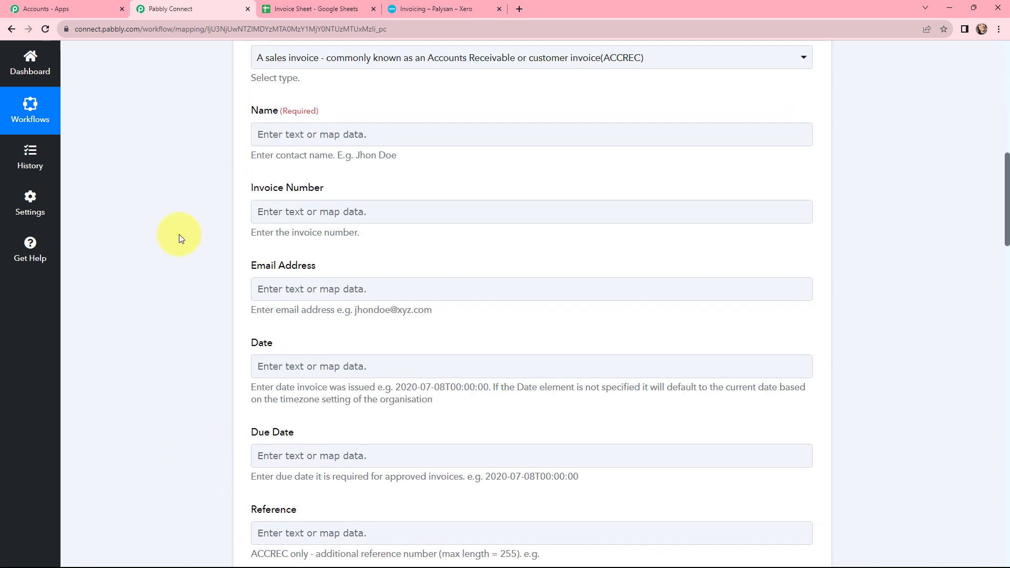
click(275, 136)
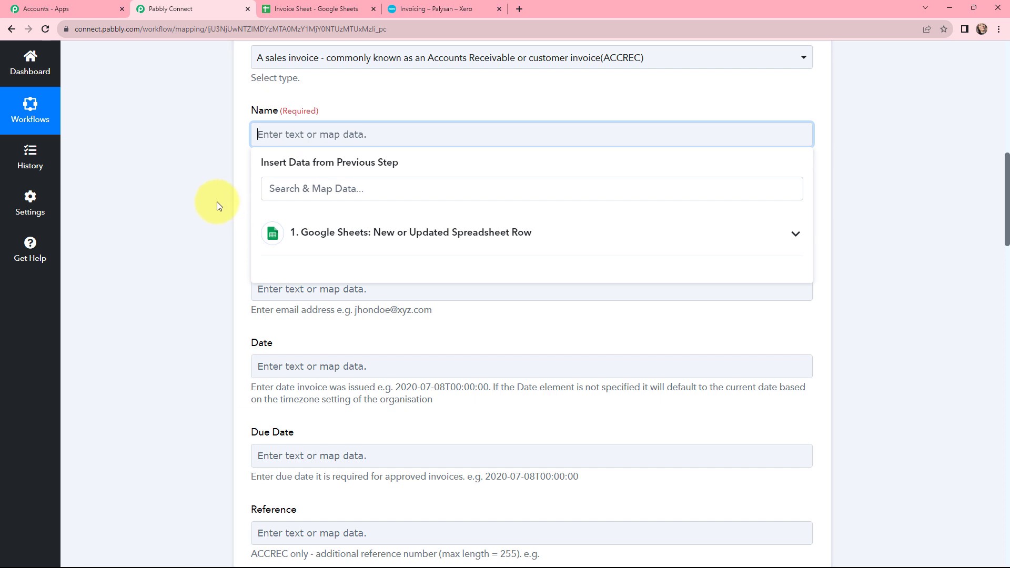
click(388, 234)
click(376, 181)
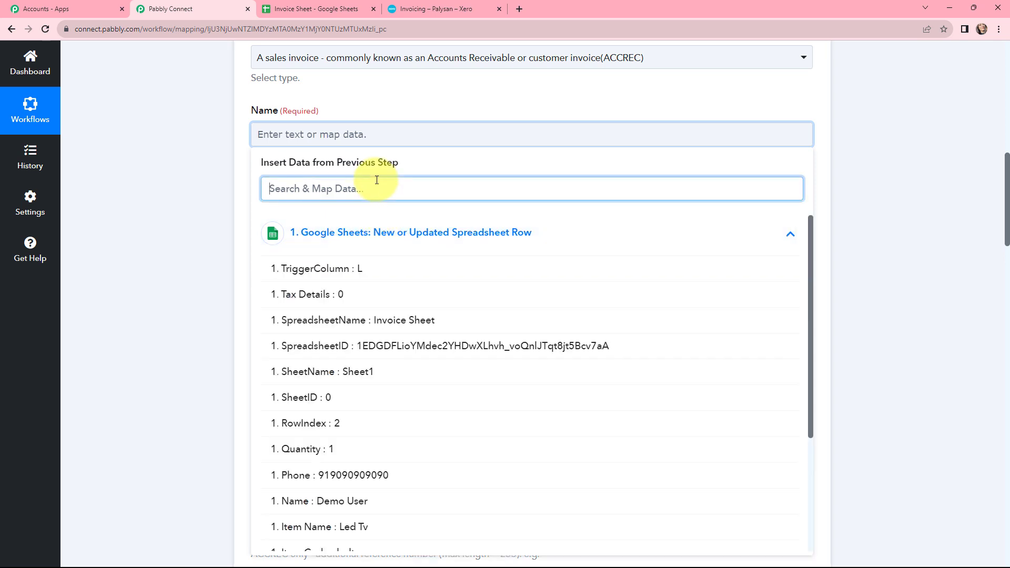
text(name)
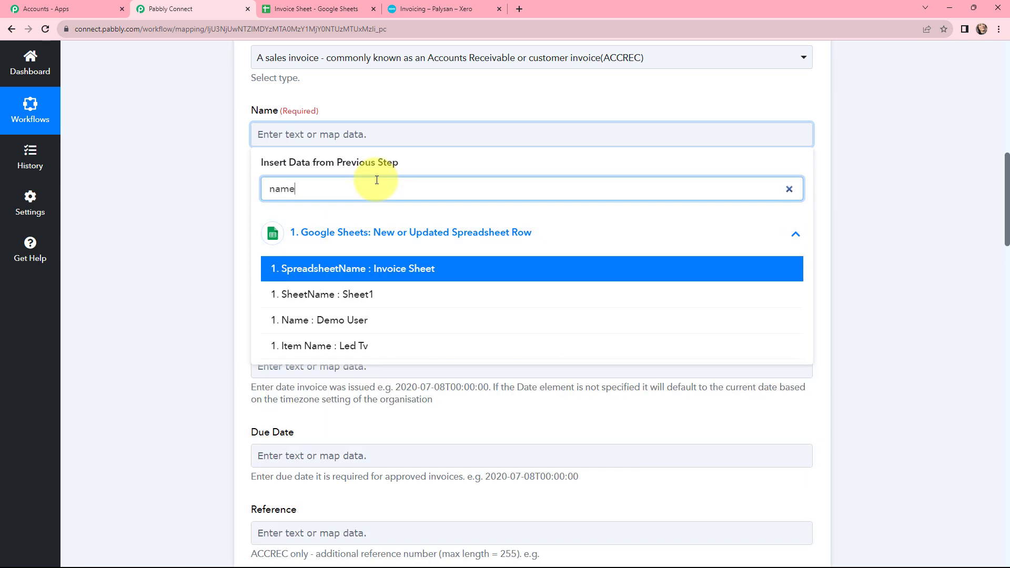
click(354, 318)
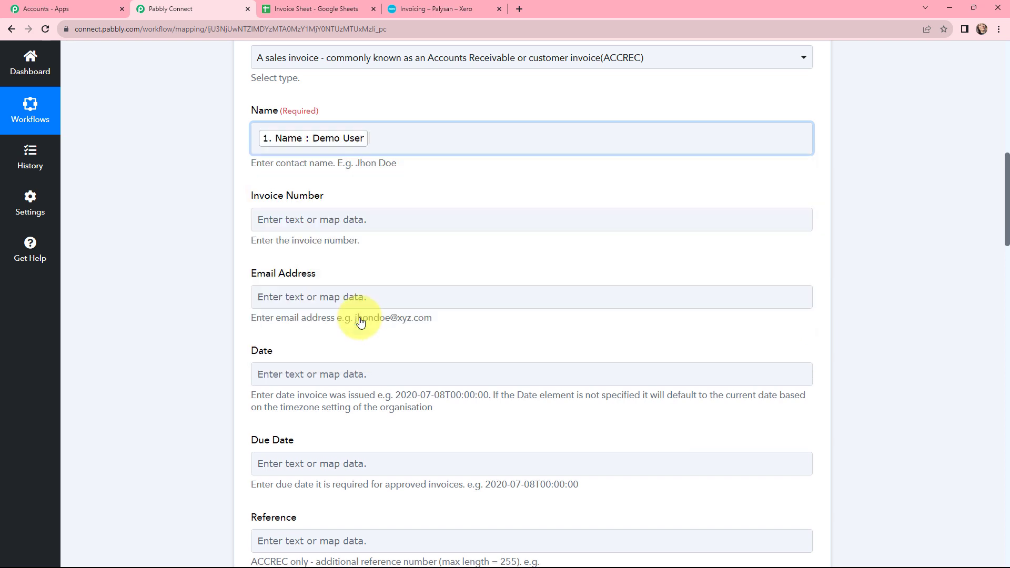
click(190, 166)
Map the invoice's Email Address field to the Email value from the Google Sheets trigger.
scroll(289, 157, down, 2)
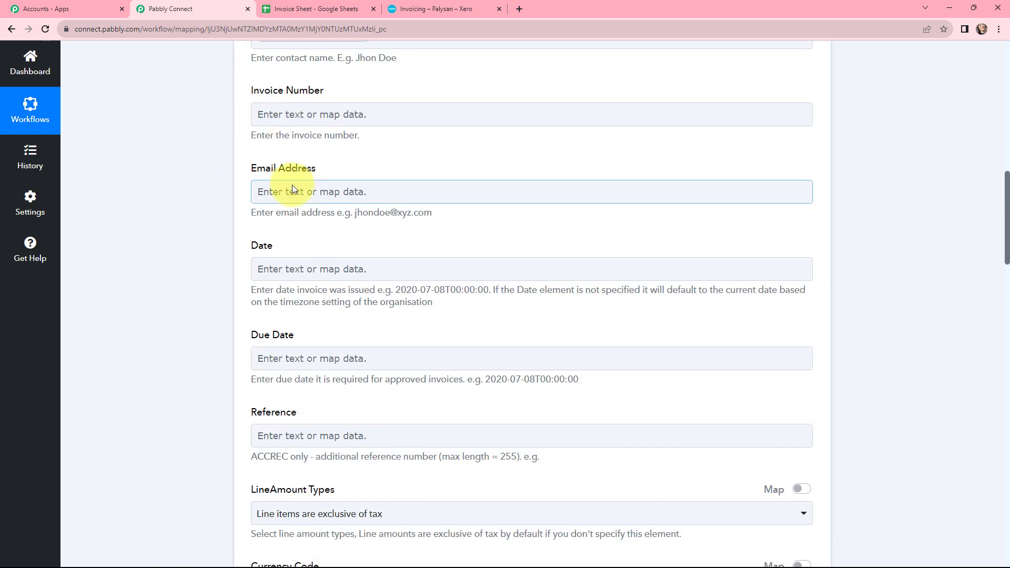
click(292, 190)
click(322, 286)
click(340, 252)
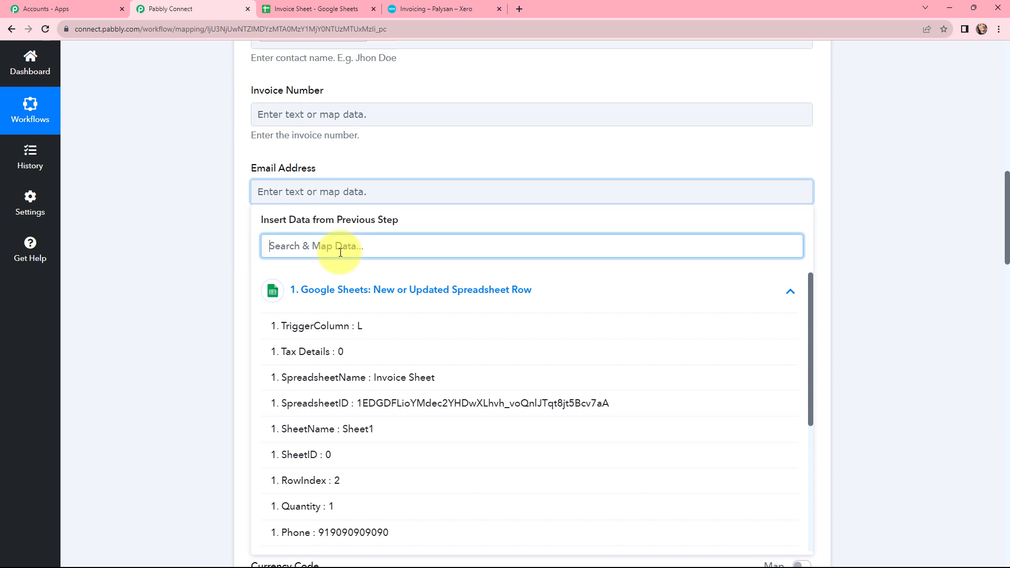
text(@)
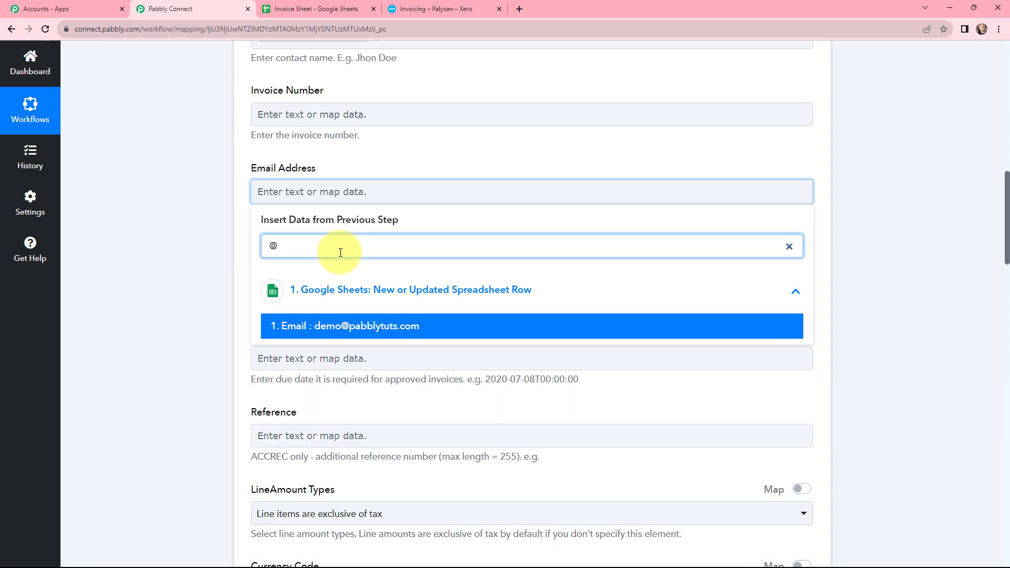
click(354, 325)
click(235, 232)
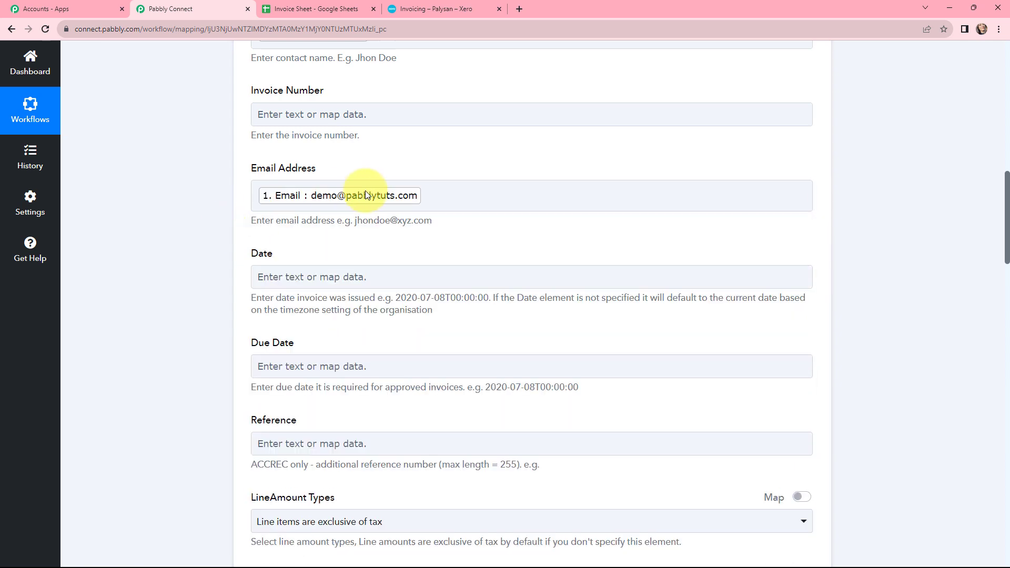
Map the invoice's Date field to Date Of Creation from the Google Sheets trigger.
scroll(367, 190, down, 2)
click(266, 171)
click(310, 227)
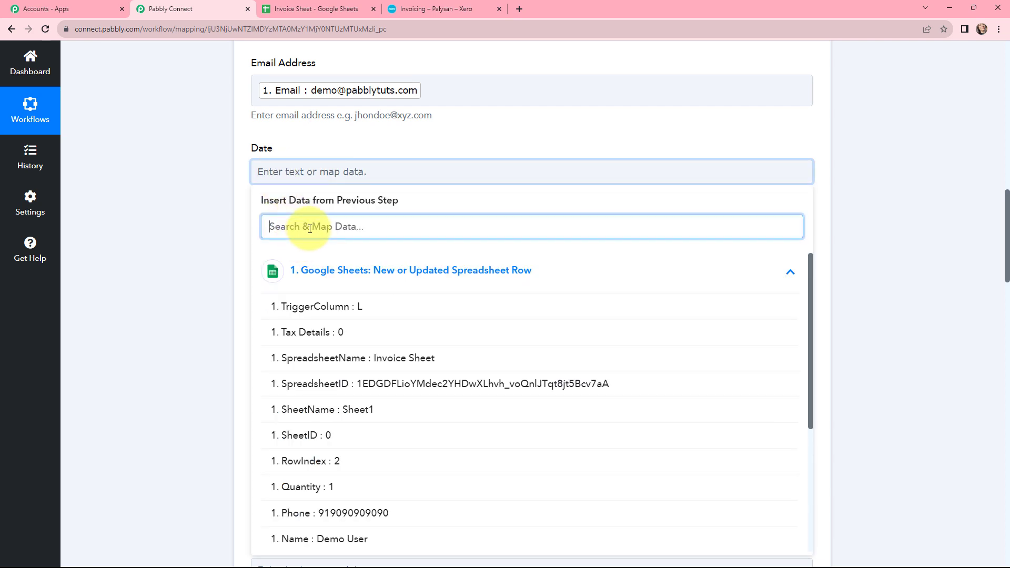
text(creat)
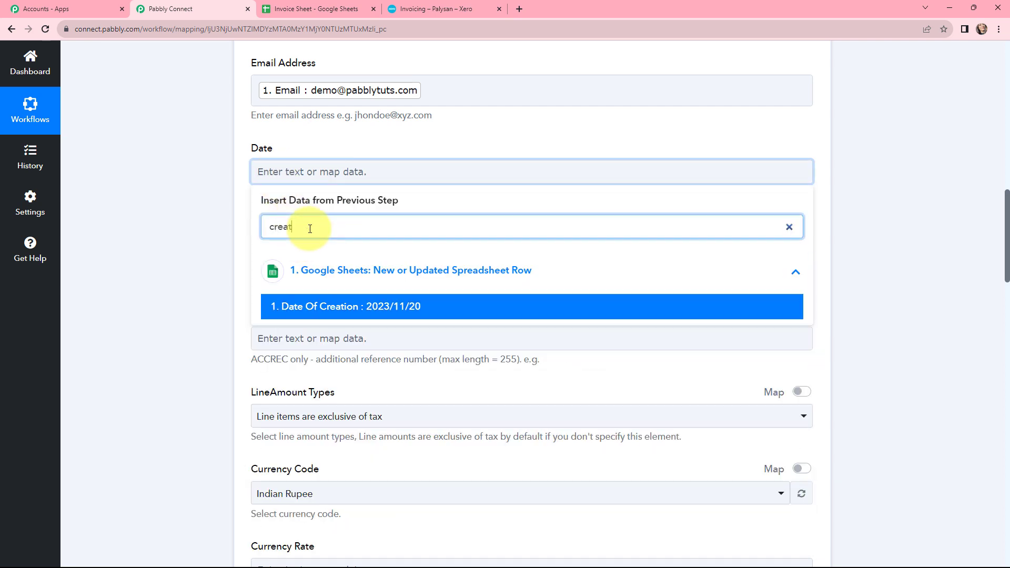
click(363, 306)
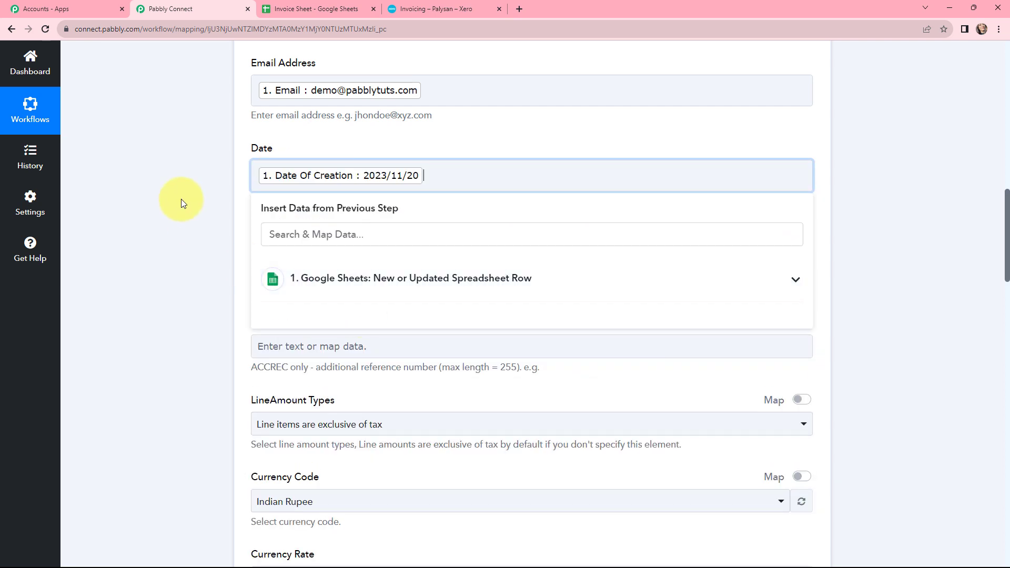
click(242, 209)
Map the invoice's Due Date field to the sheet's Due Date value.
click(270, 268)
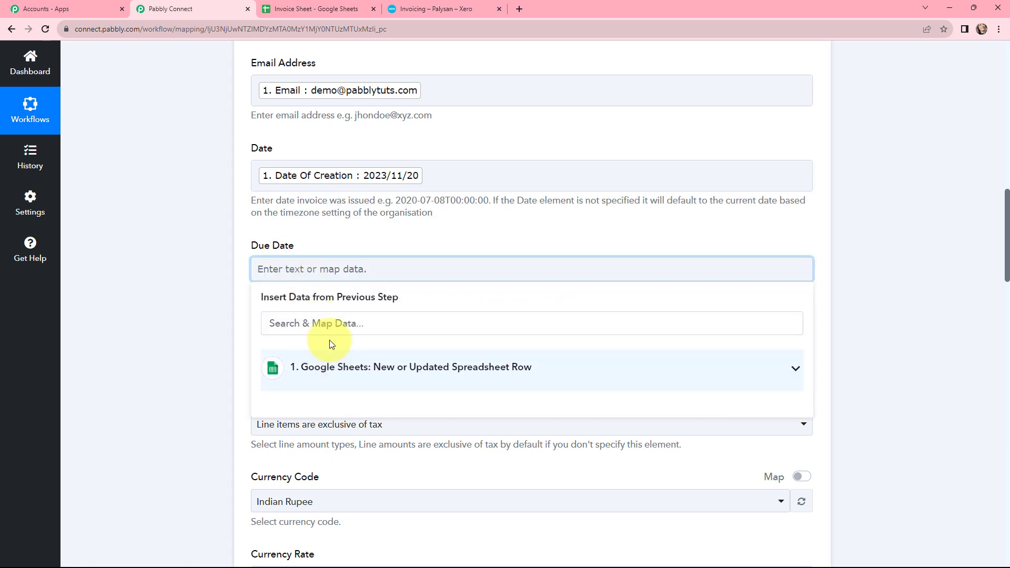
click(331, 322)
text(du)
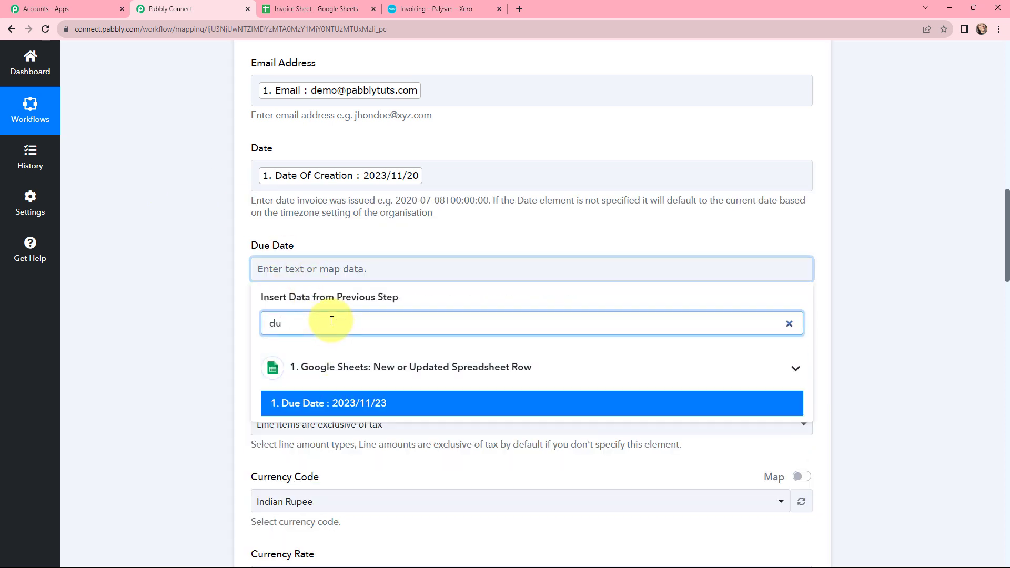
click(325, 405)
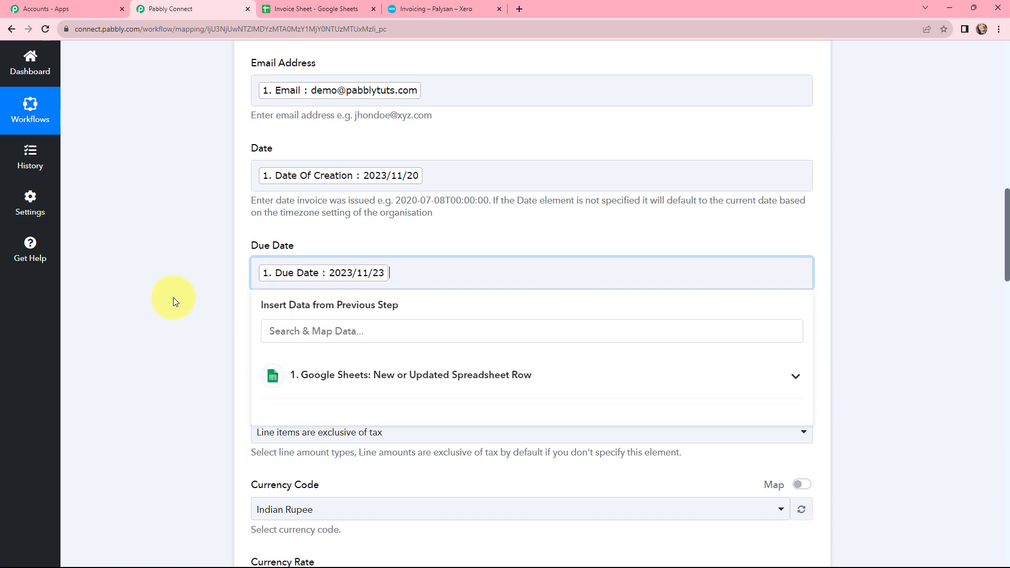
click(221, 279)
Set the invoice Status to Submit for Approval.
scroll(205, 162, down, 5)
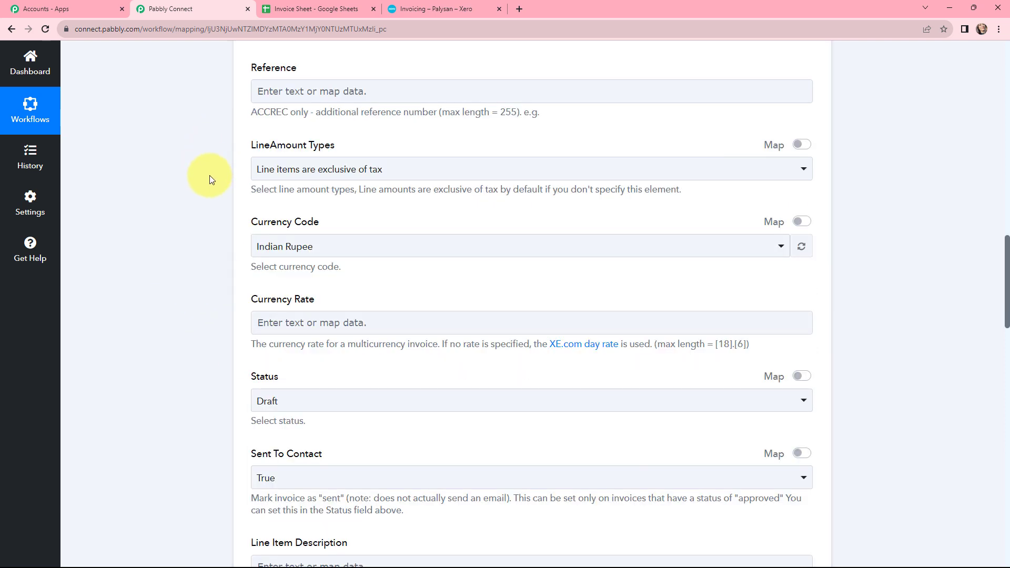
scroll(223, 173, down, 2)
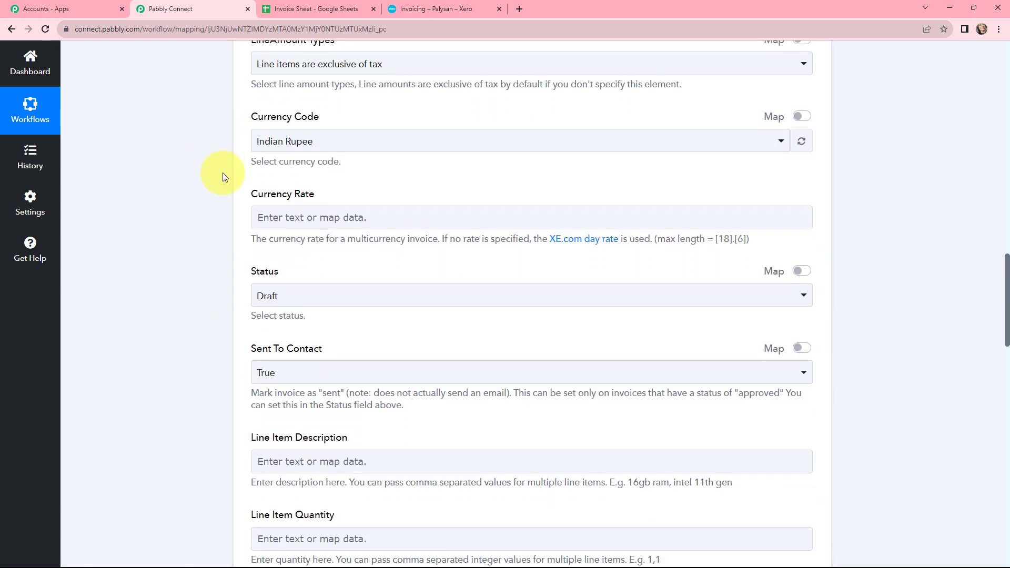
click(339, 141)
click(250, 158)
scroll(252, 174, down, 2)
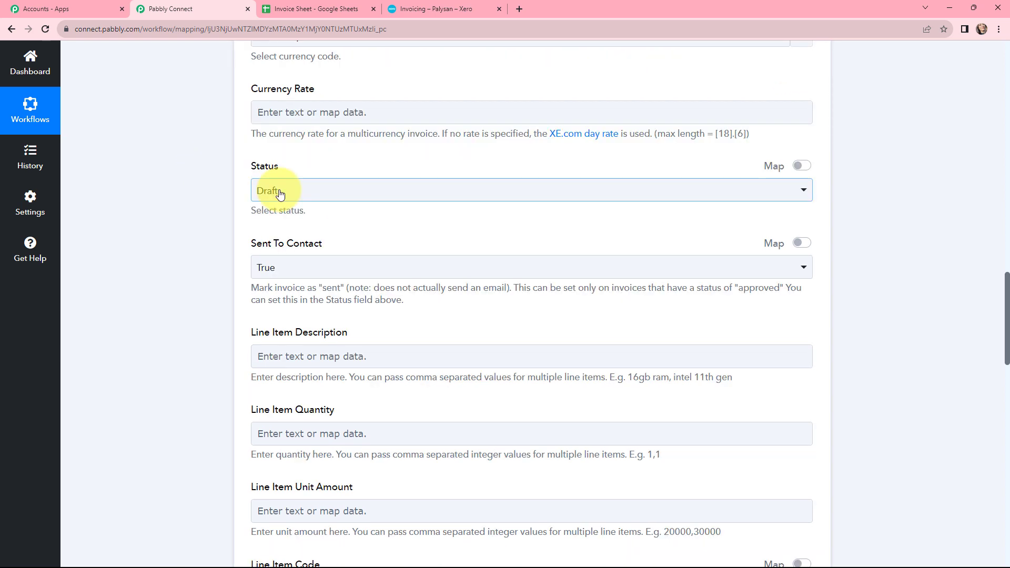
click(280, 194)
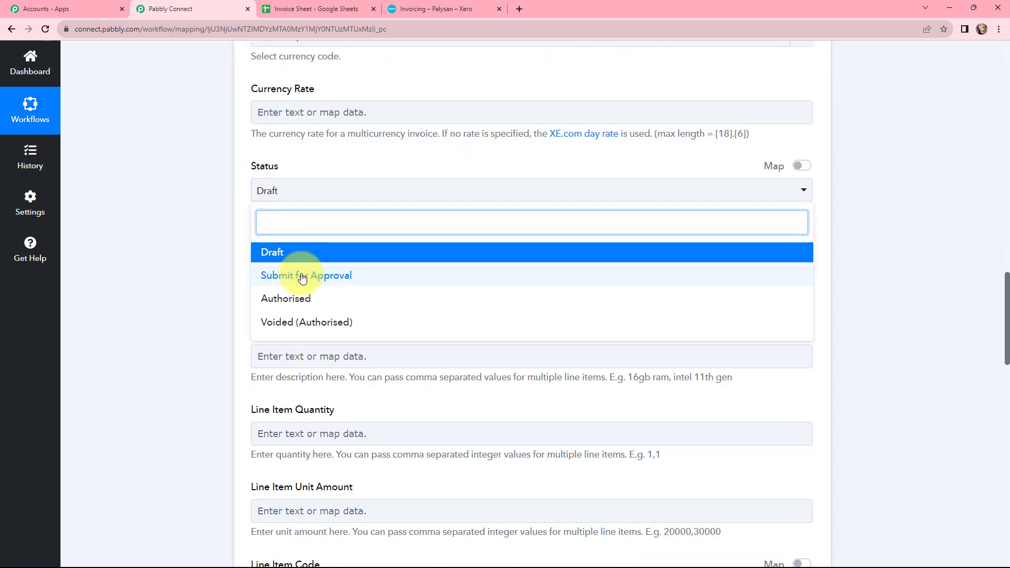
click(276, 275)
click(226, 209)
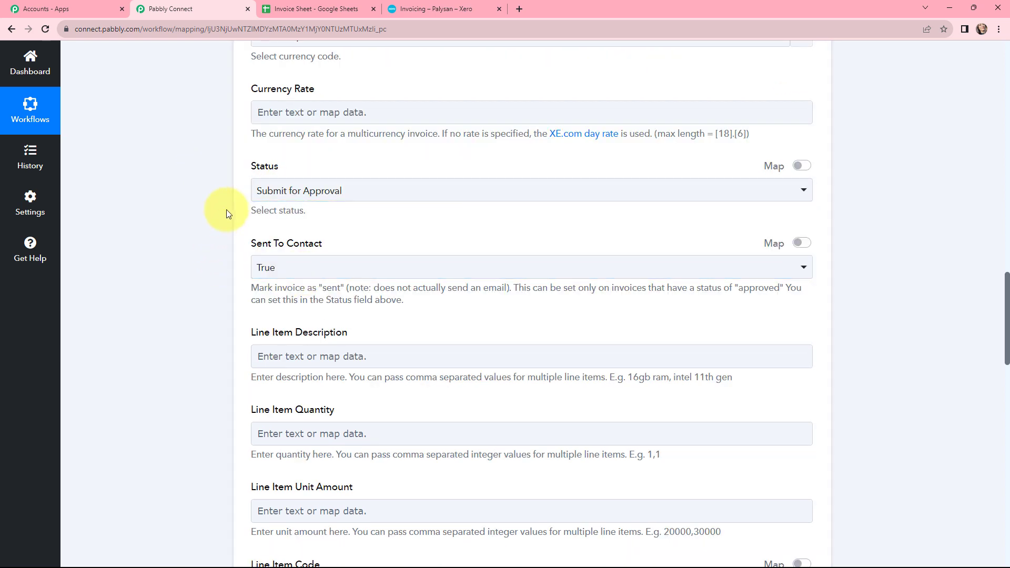
Map the Line Item Description to the Item Name value from the Google Sheets trigger.
scroll(227, 213, down, 5)
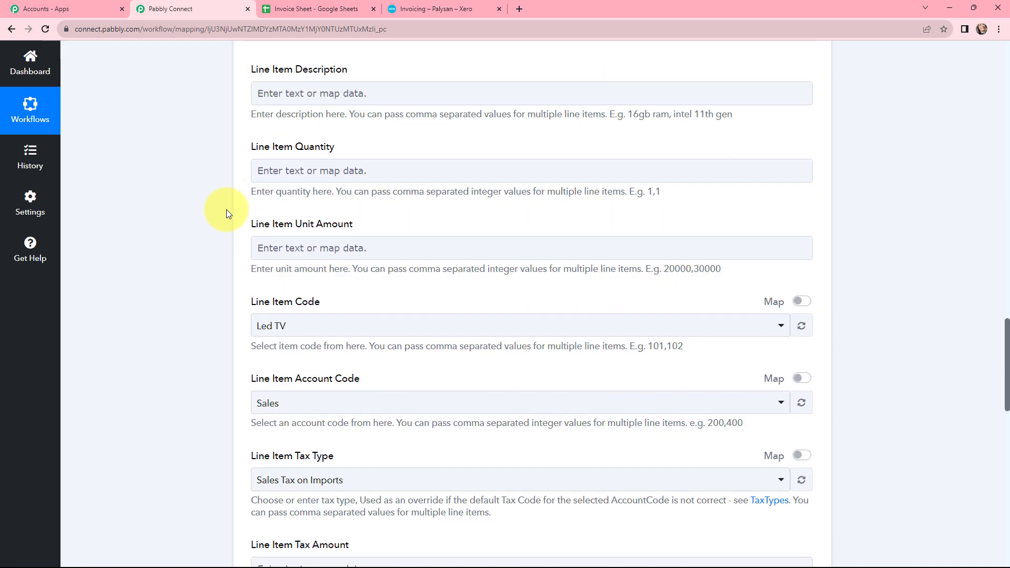
scroll(254, 168, up, 1)
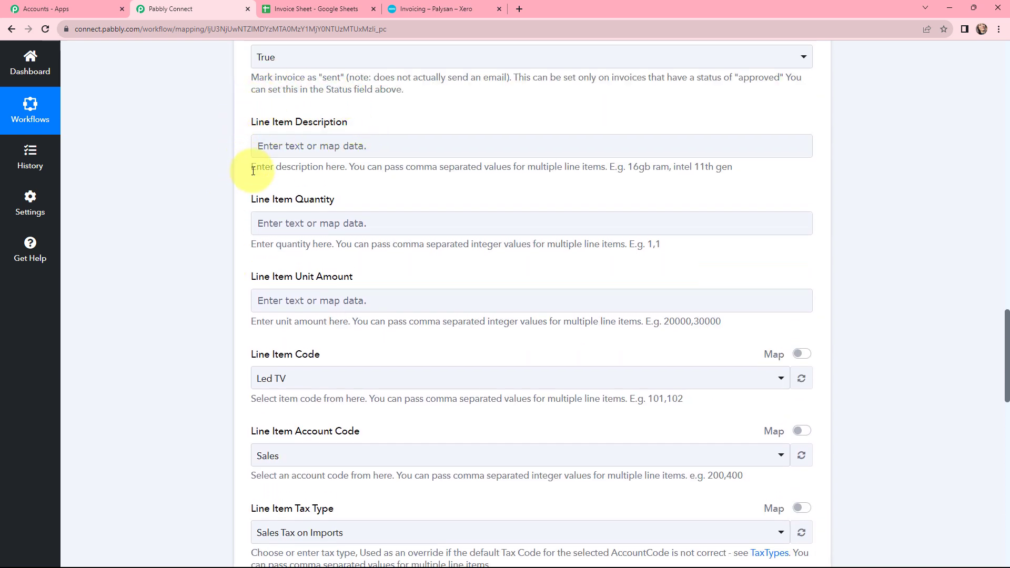
click(309, 146)
click(289, 244)
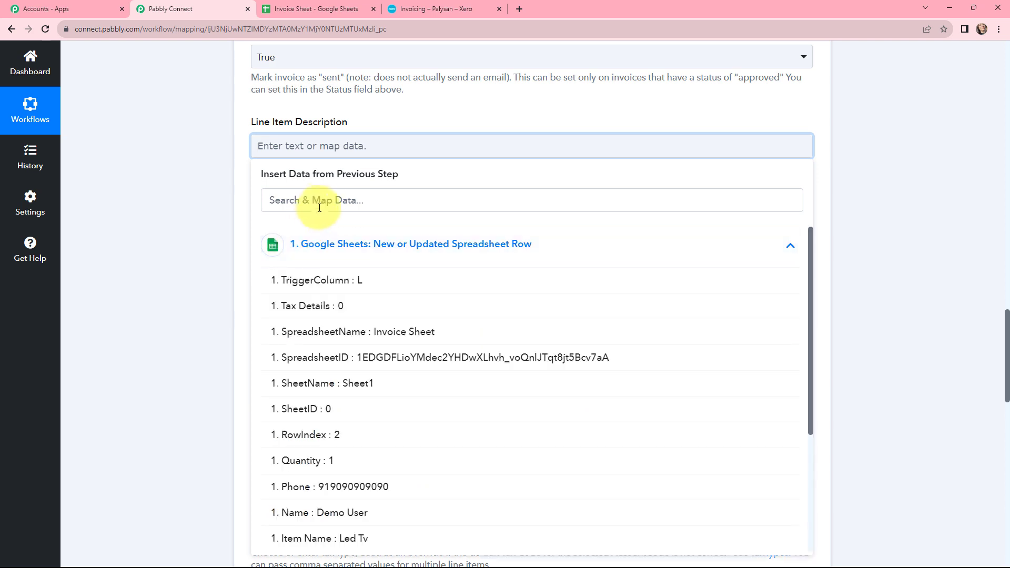
click(323, 202)
text(led)
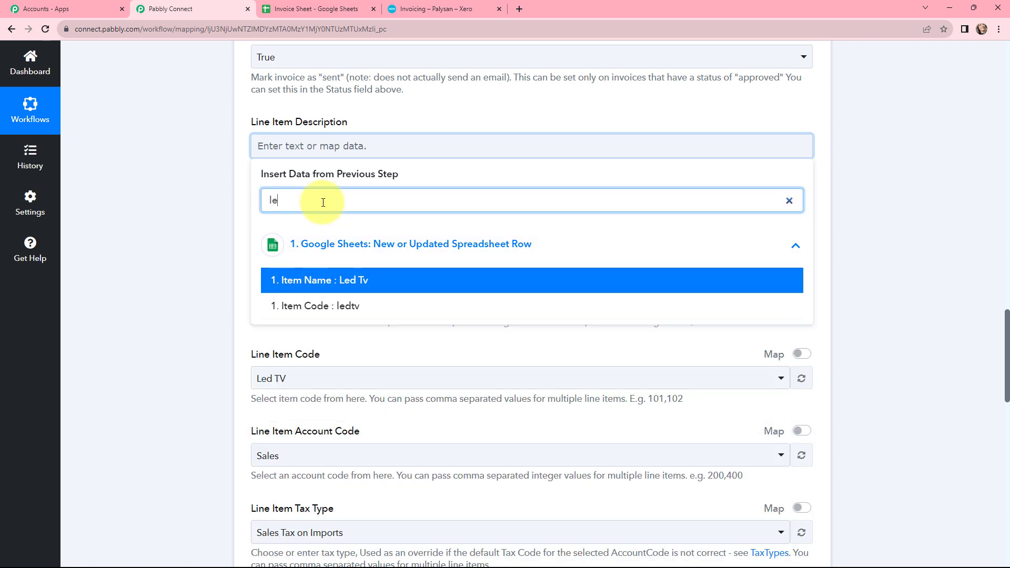
click(386, 284)
click(206, 208)
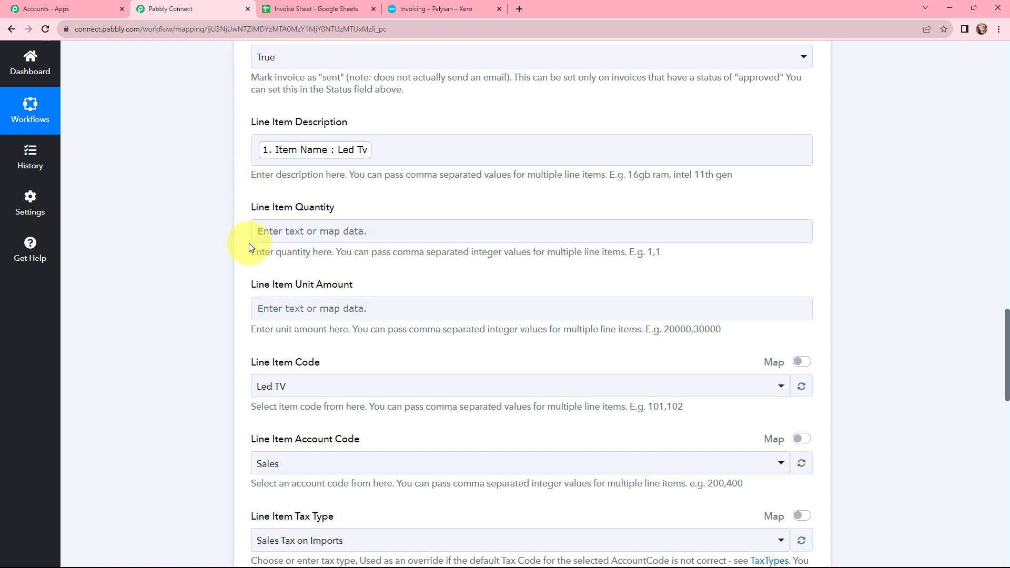
Map the Line Item Quantity to the Quantity value from the Google Sheets trigger.
click(288, 231)
click(320, 329)
click(327, 285)
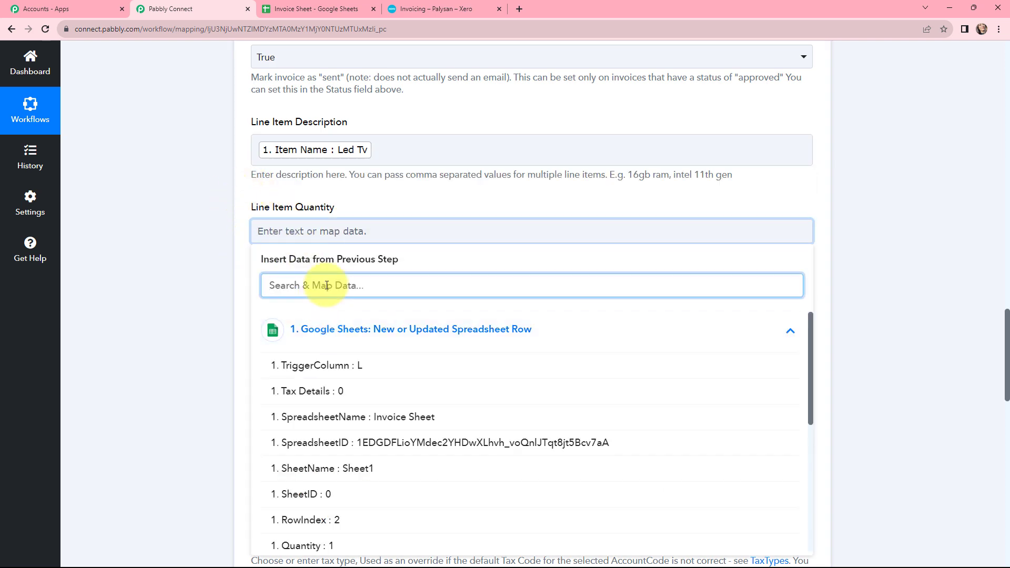
text(1)
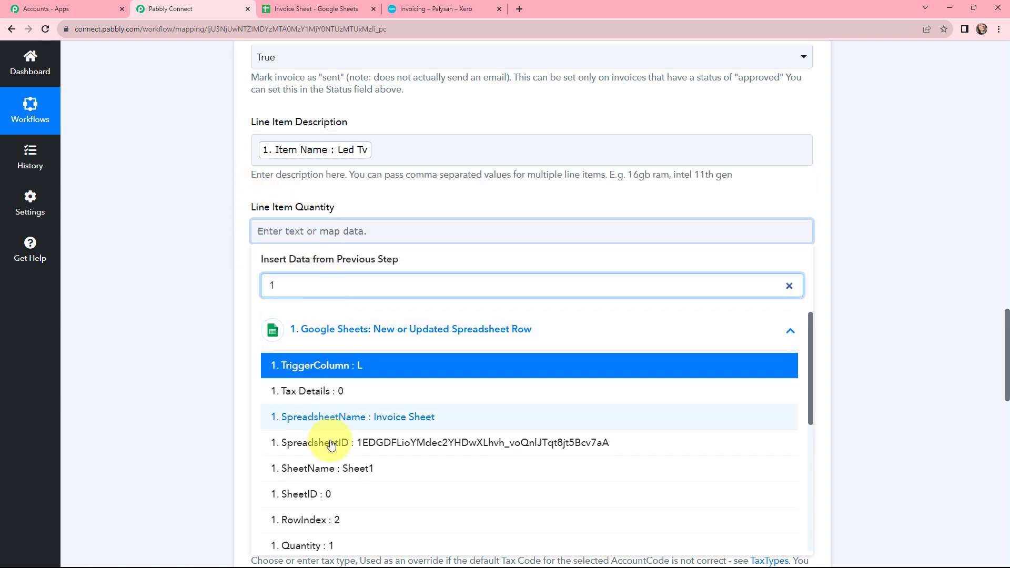
click(322, 546)
click(203, 312)
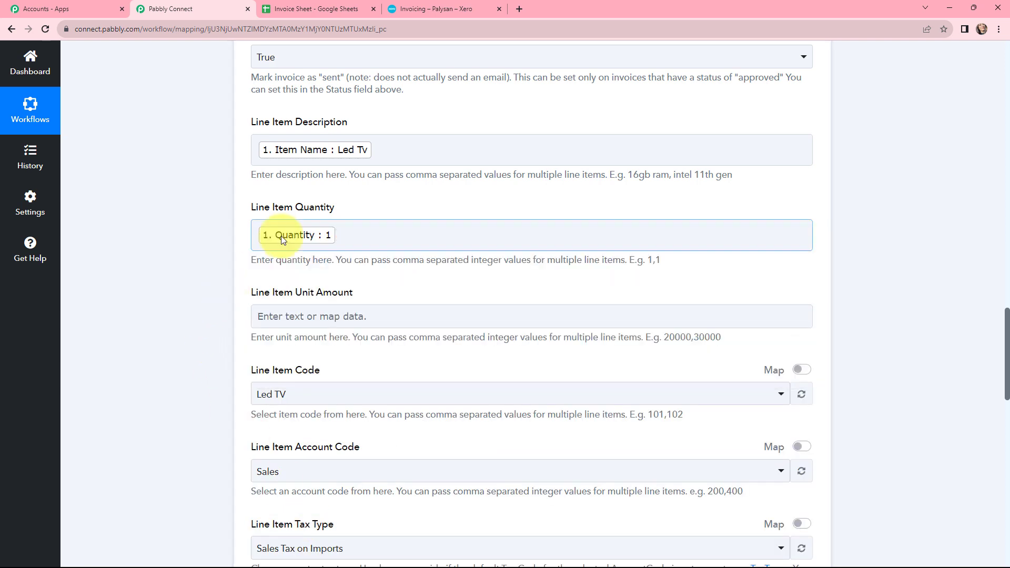
Map the Line Item Unit Amount to the Amount value from the Google Sheets trigger.
scroll(280, 235, down, 1)
click(282, 262)
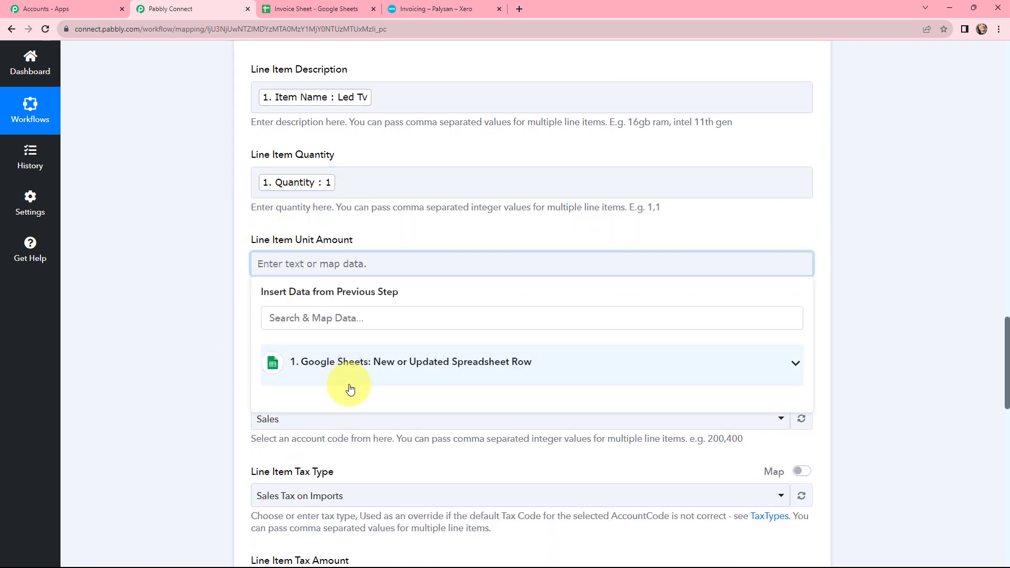
click(347, 365)
click(352, 321)
text(499)
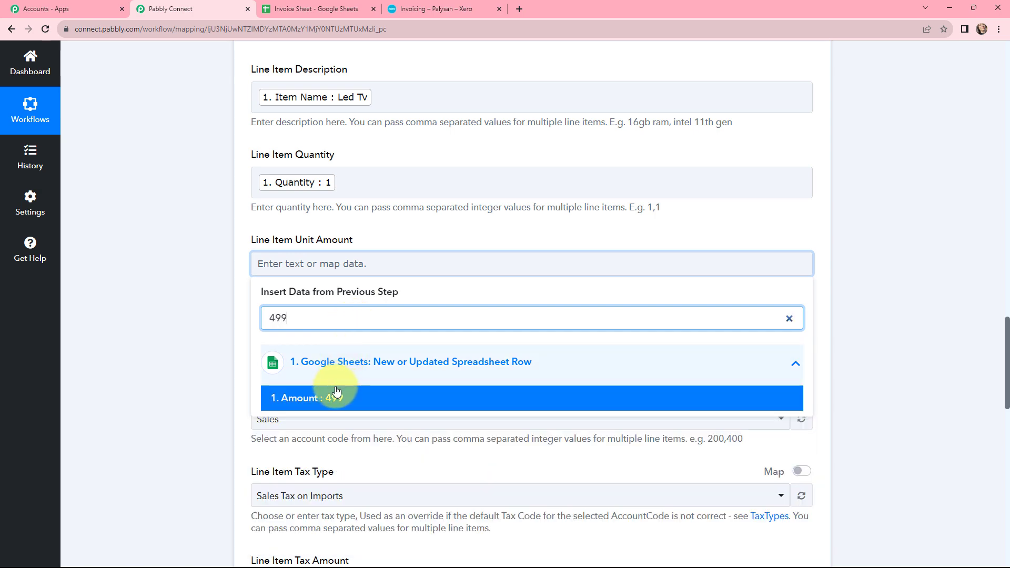
click(281, 398)
click(204, 252)
Enable mapping for the Line Item Code field and clear its preselected item value.
scroll(274, 209, down, 2)
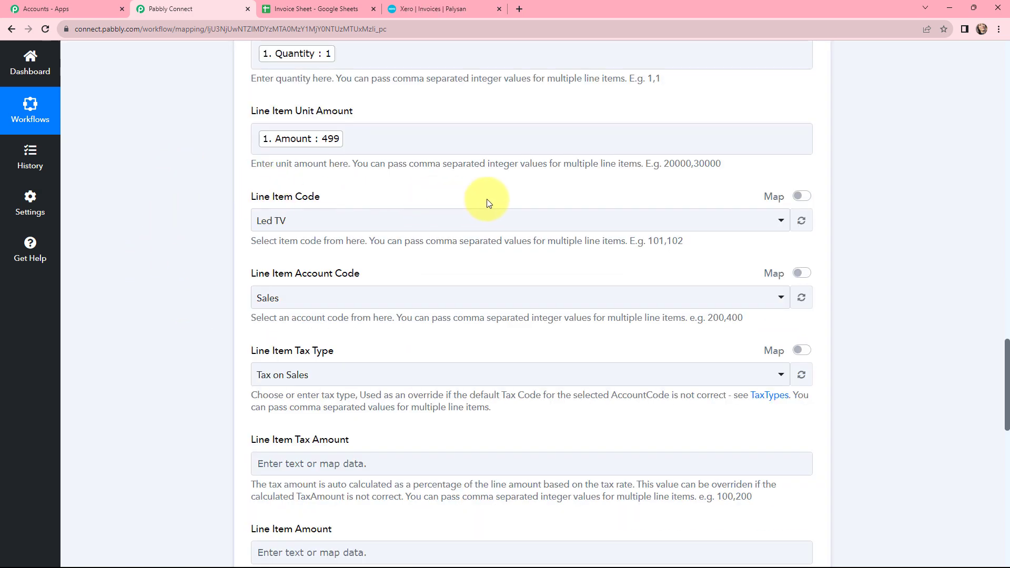
click(357, 220)
click(360, 220)
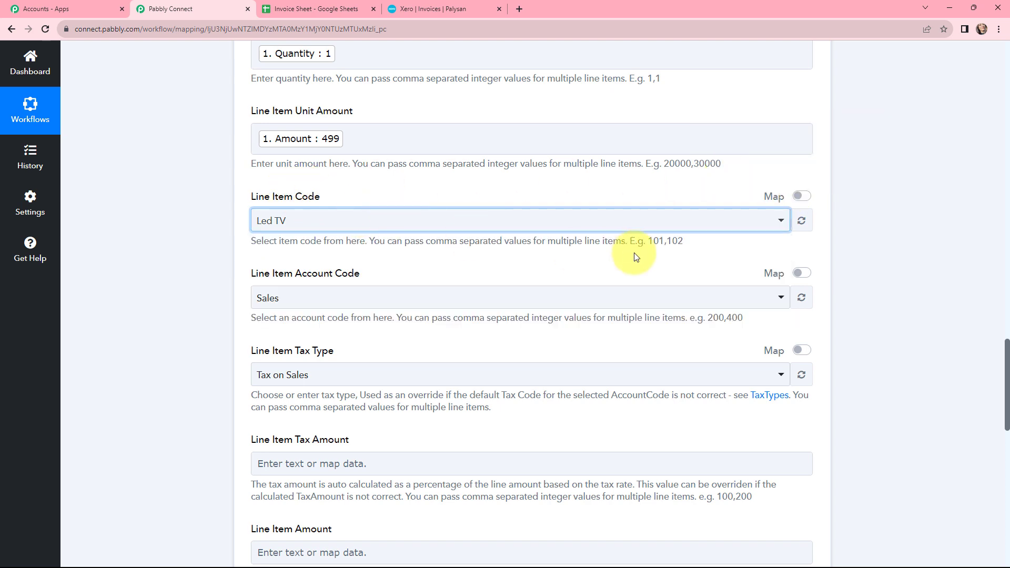
click(801, 196)
double_click(268, 220)
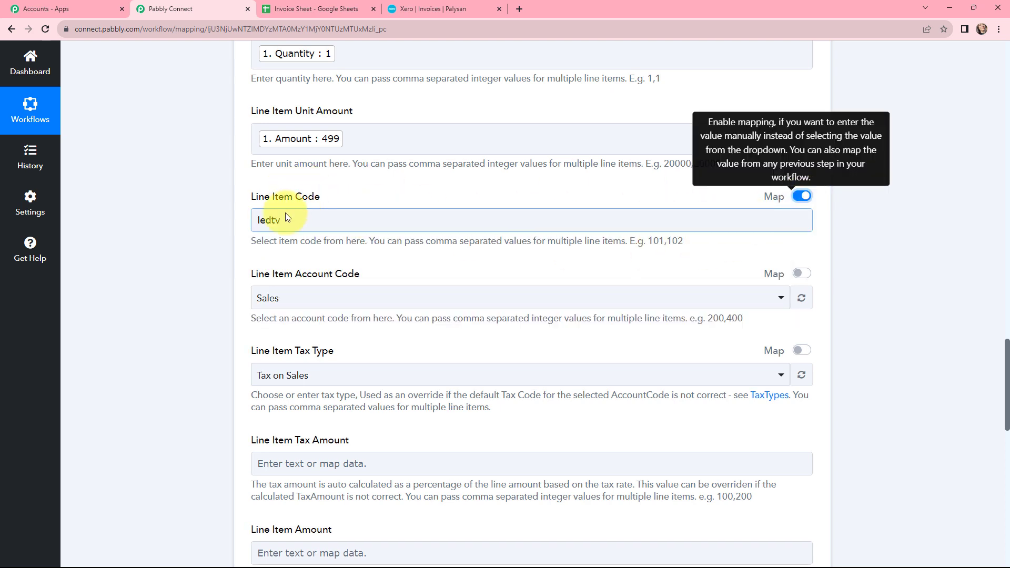
key(BackSpace)
Check the Item Code column in Invoice Sheet, and map the Line Item Code to the Item Code value from the Google Sheets trigger.
click(283, 6)
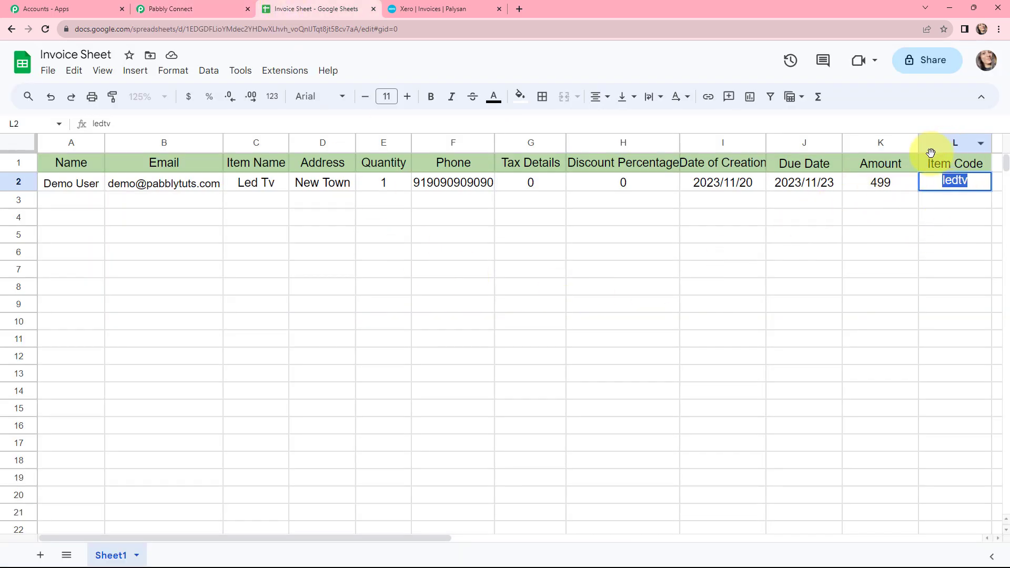
click(184, 8)
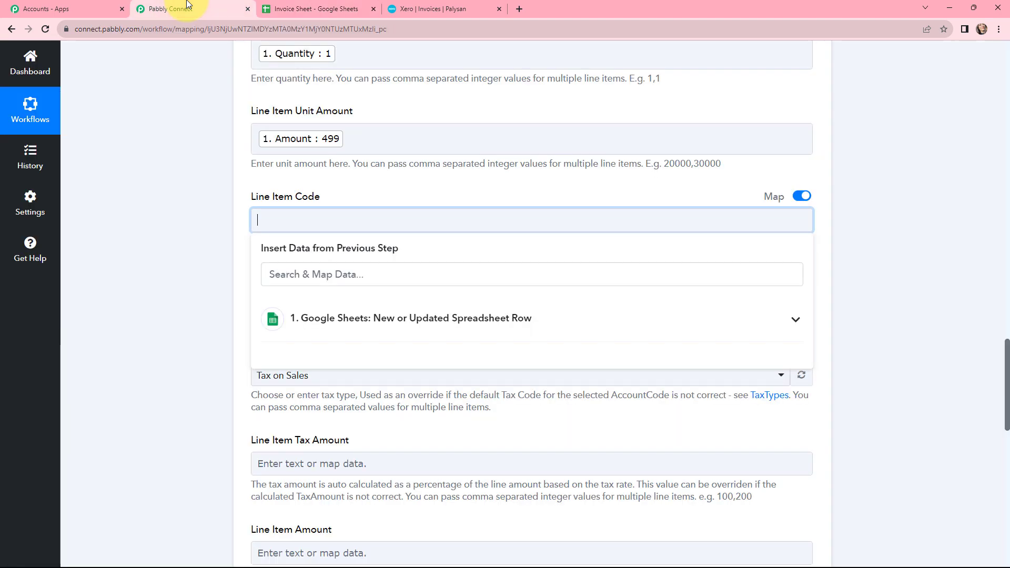
click(320, 317)
click(339, 277)
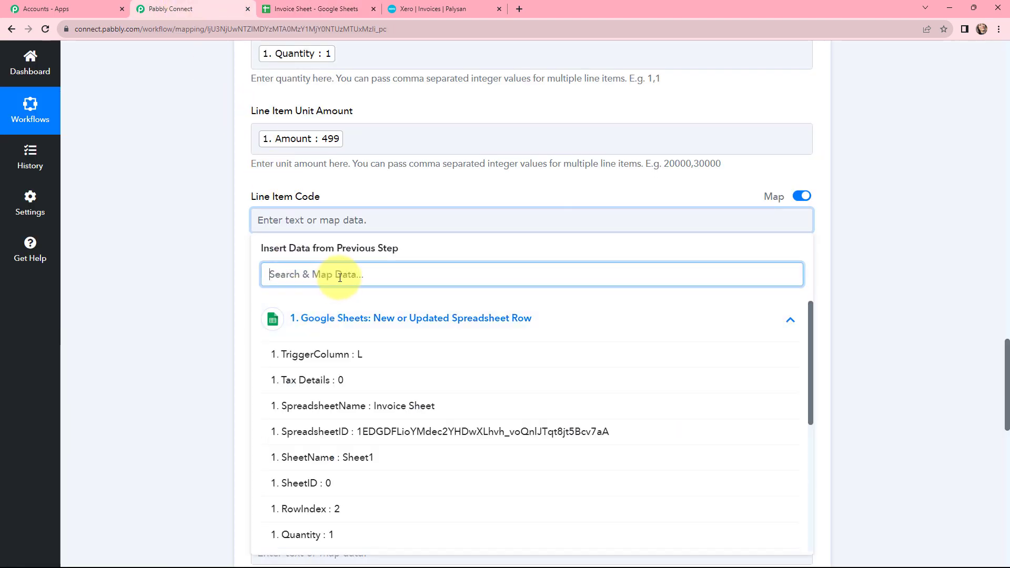
text(led)
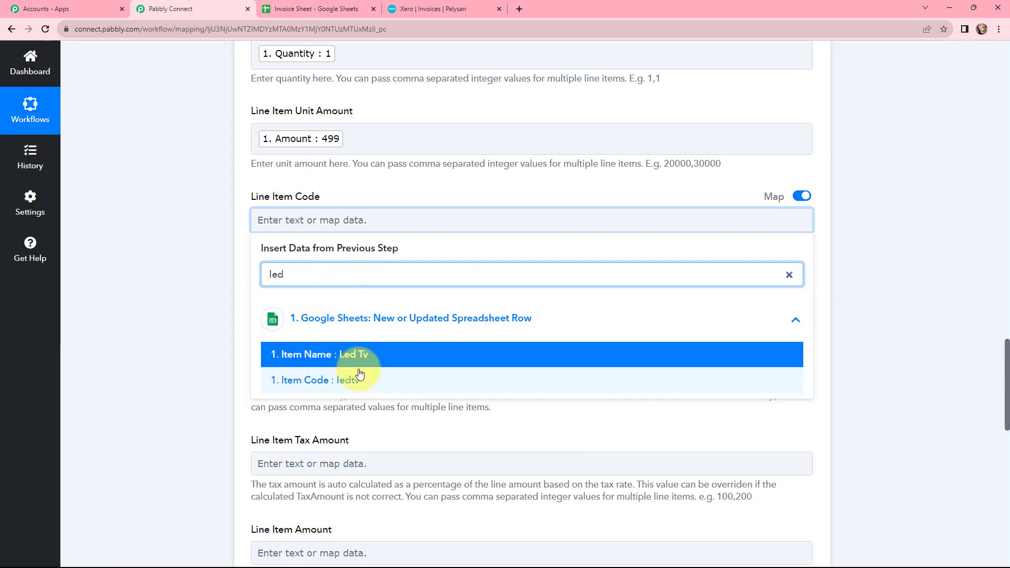
click(347, 380)
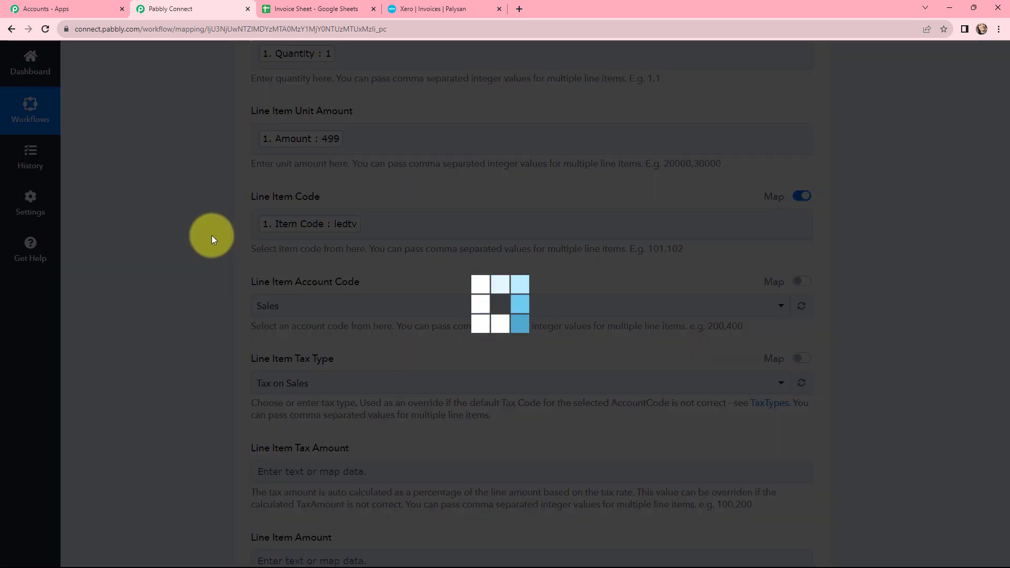
Check the Line Item Account Code options, and map the Line Item Tax Amount to the Tax Details value from the Google Sheets trigger.
click(323, 256)
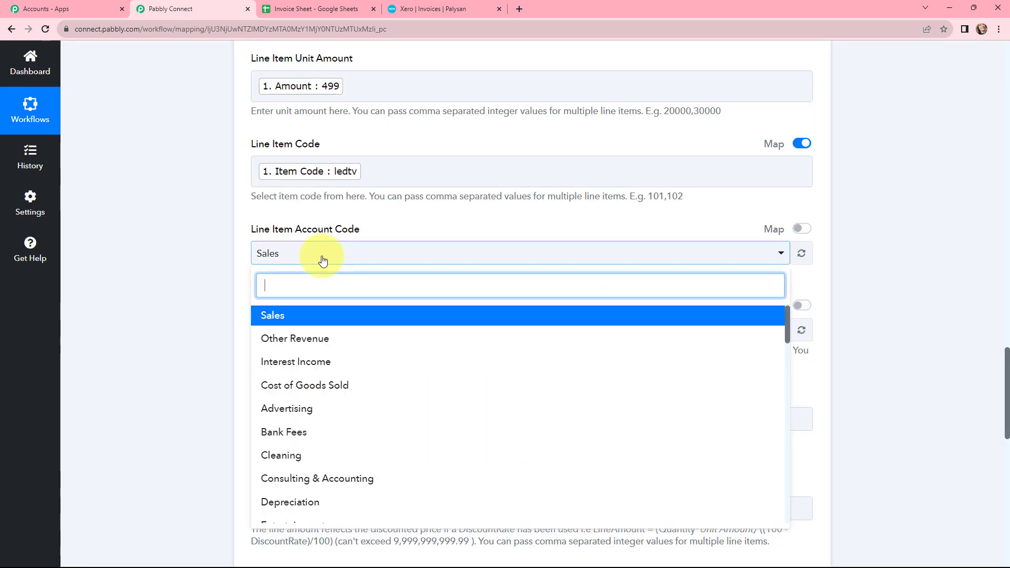
click(210, 246)
scroll(373, 166, down, 2)
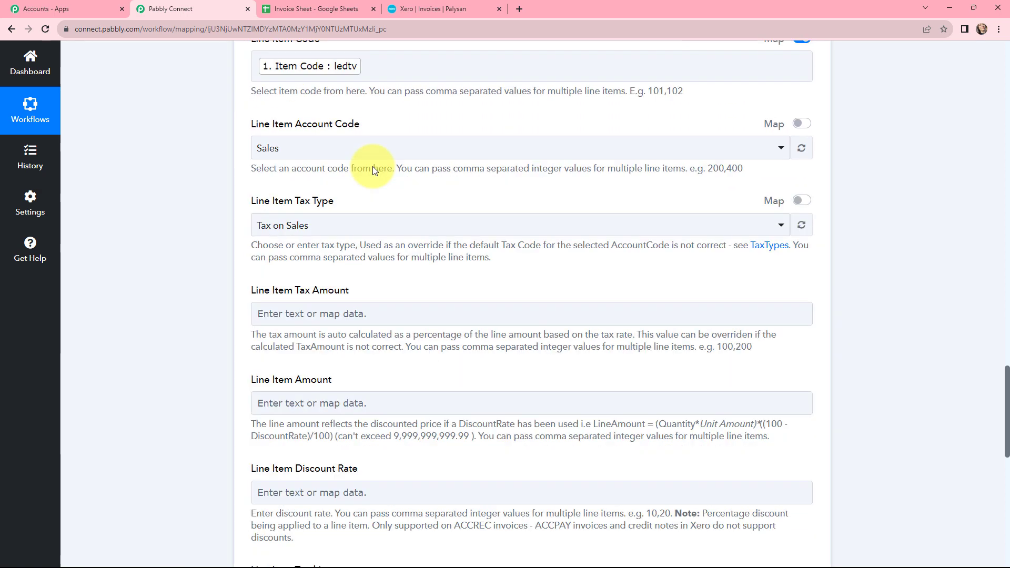
scroll(372, 166, down, 2)
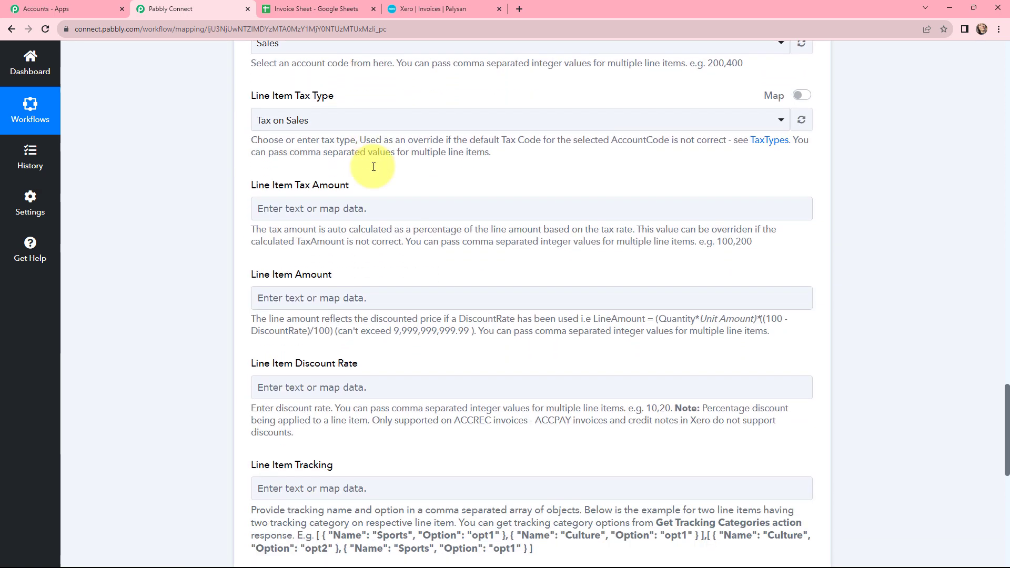
click(300, 208)
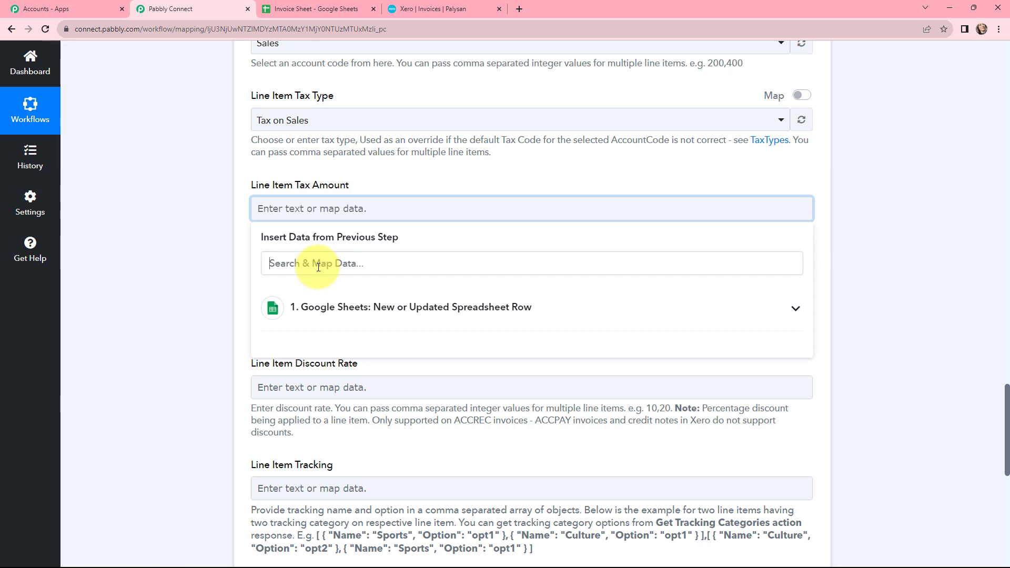
text(tax)
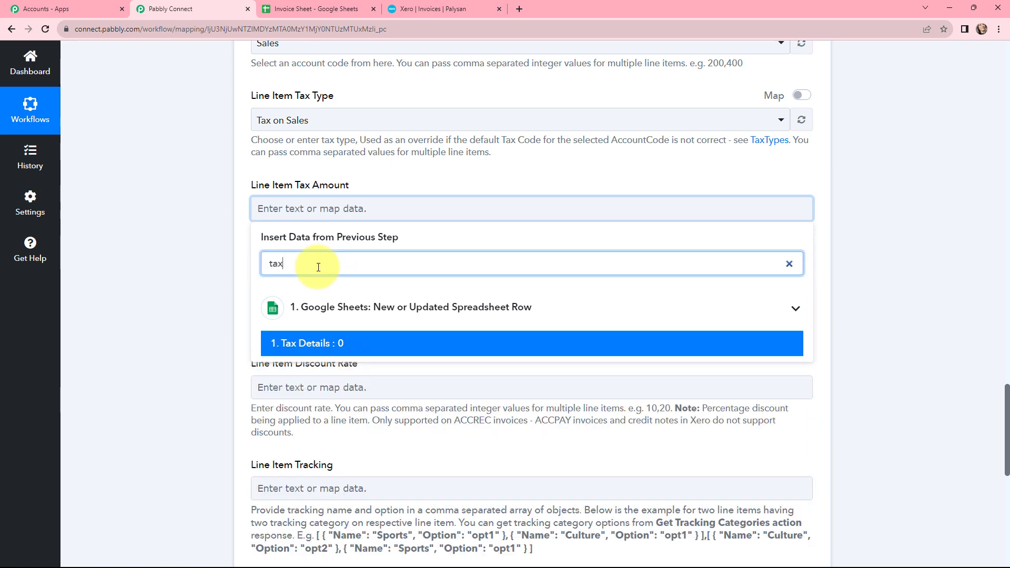
click(349, 343)
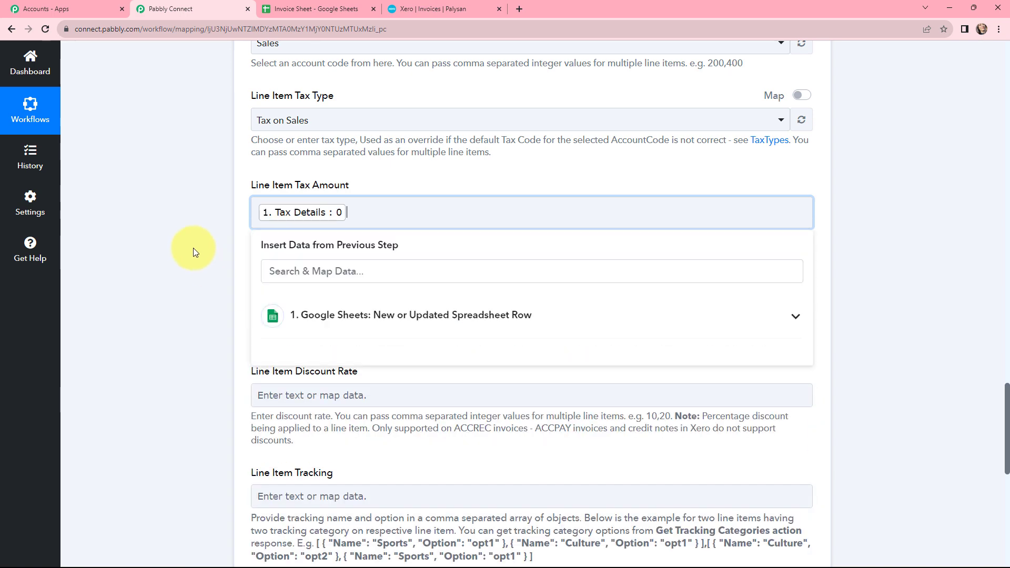
click(194, 248)
Map the Line Item Discount Rate to the Discount Percentage value from the Google Sheets trigger.
scroll(368, 203, down, 2)
click(304, 294)
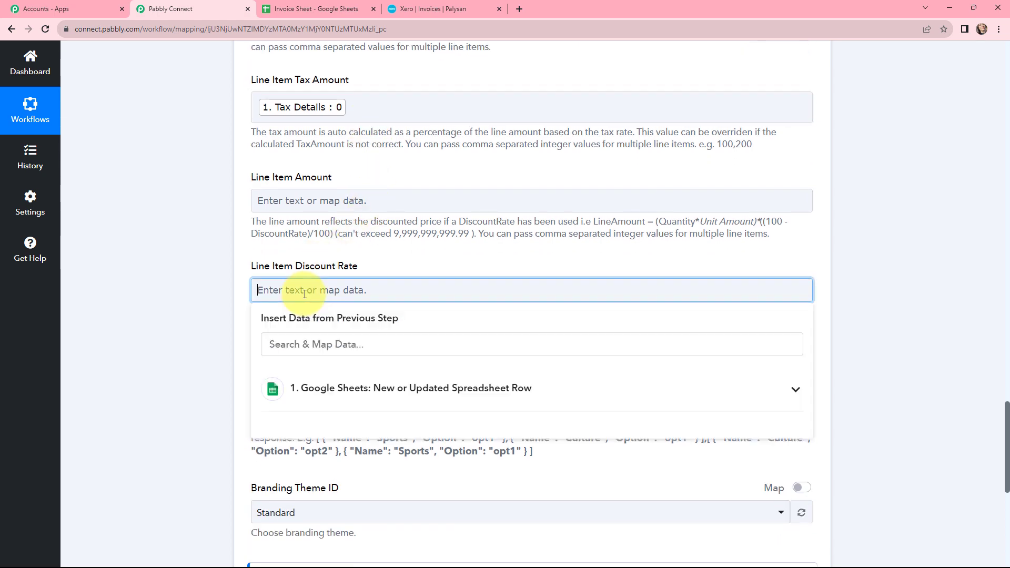
click(318, 341)
text(di)
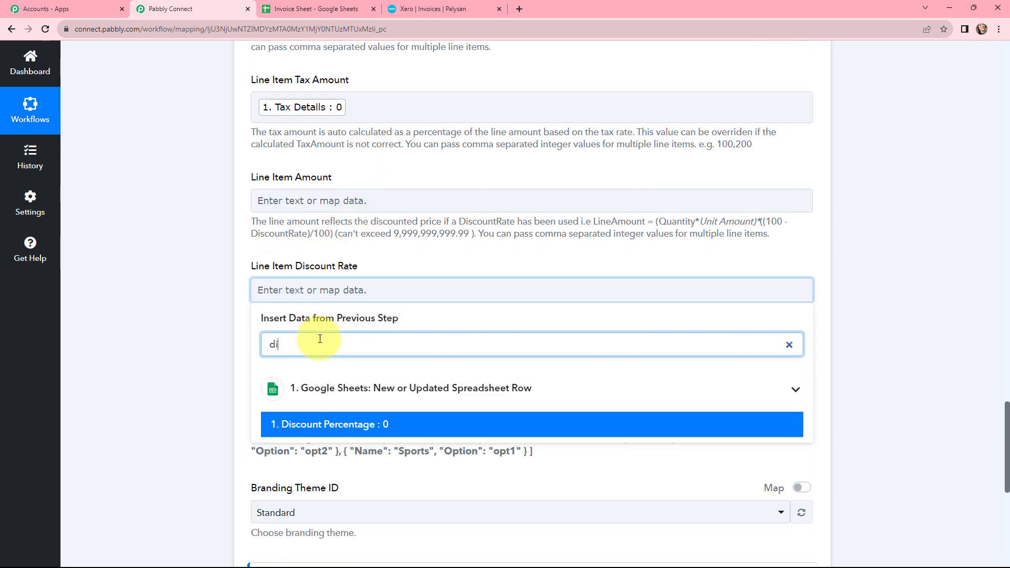
text(sc)
click(286, 424)
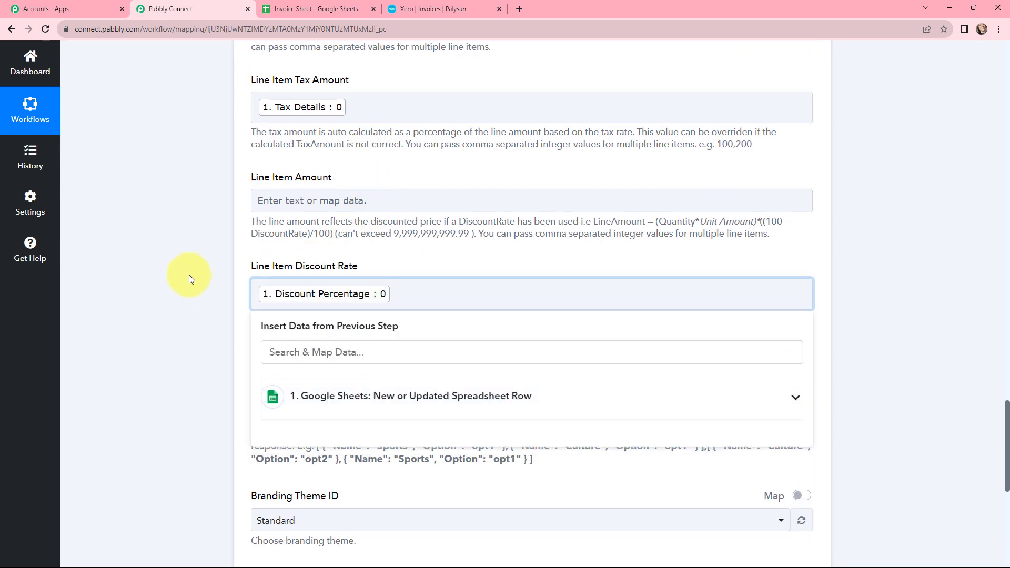
click(188, 275)
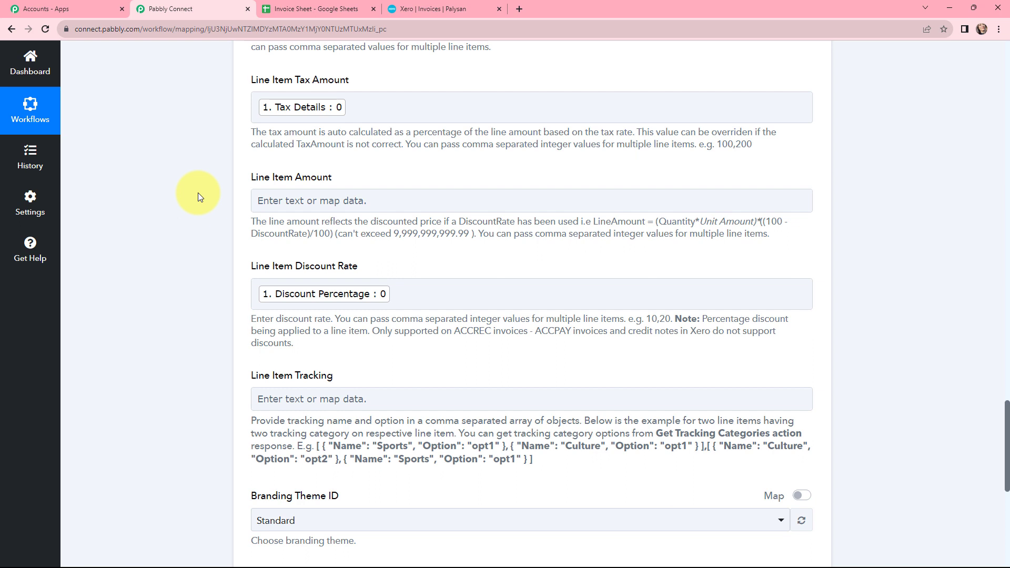
Save the Xero Create an Invoice action with a test request, and look through the received response.
scroll(197, 168, down, 8)
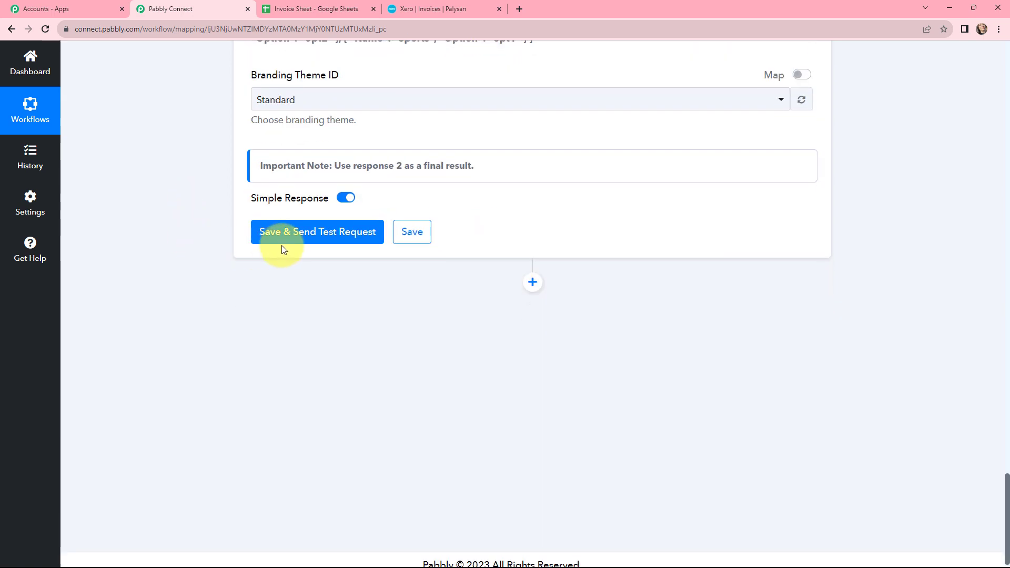
click(312, 237)
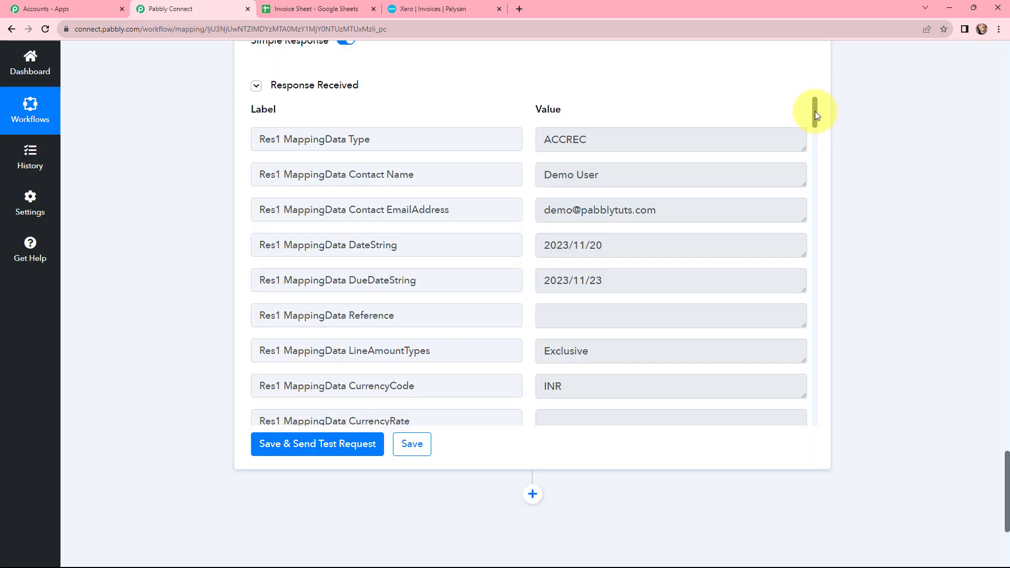
drag(815, 112, 814, 314)
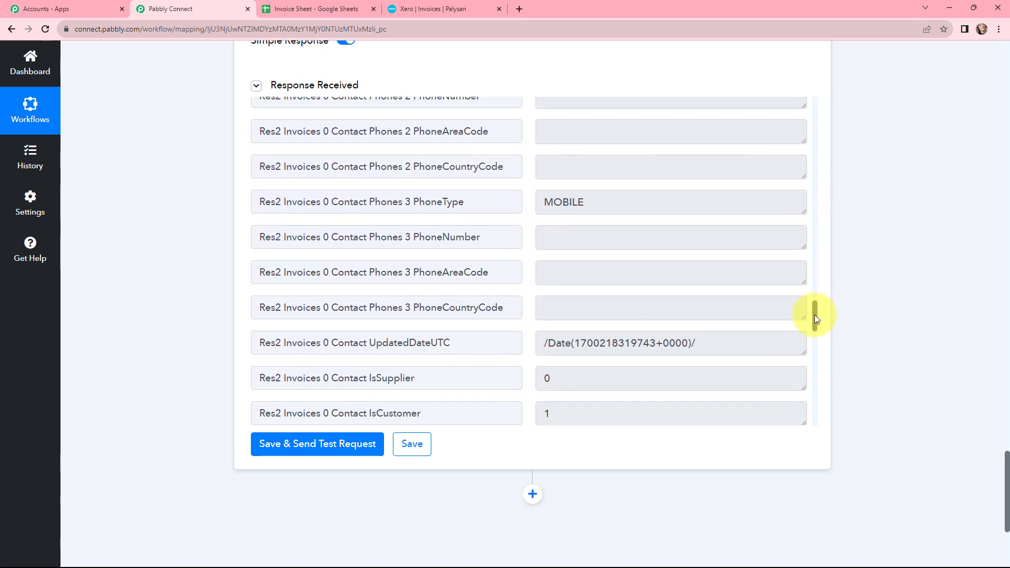
Switch to Xero, check the invoice preview's issue and due dates, sender and line item details, and return to the Pabbly Connect workflow.
click(440, 8)
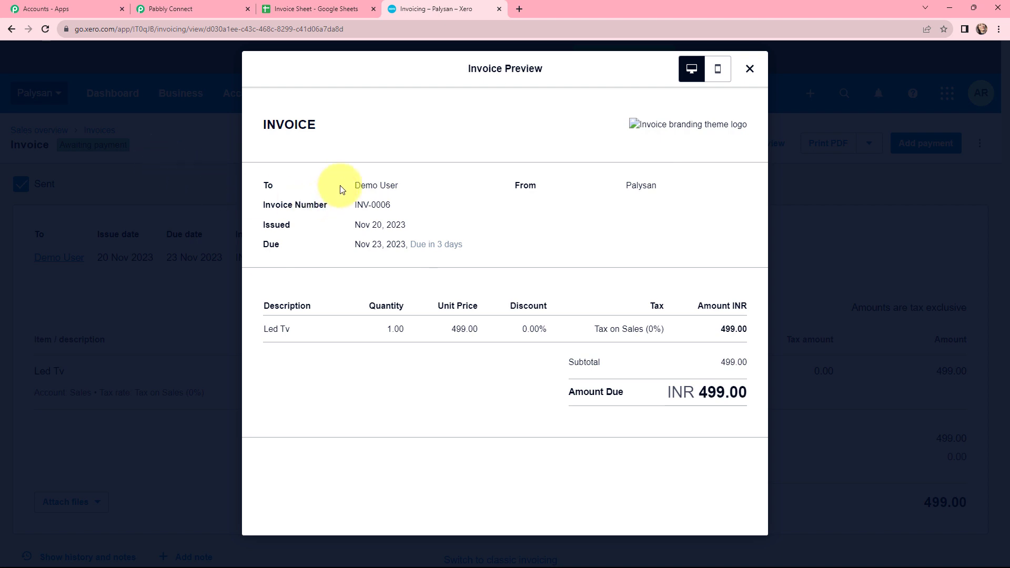
drag(342, 188, 405, 227)
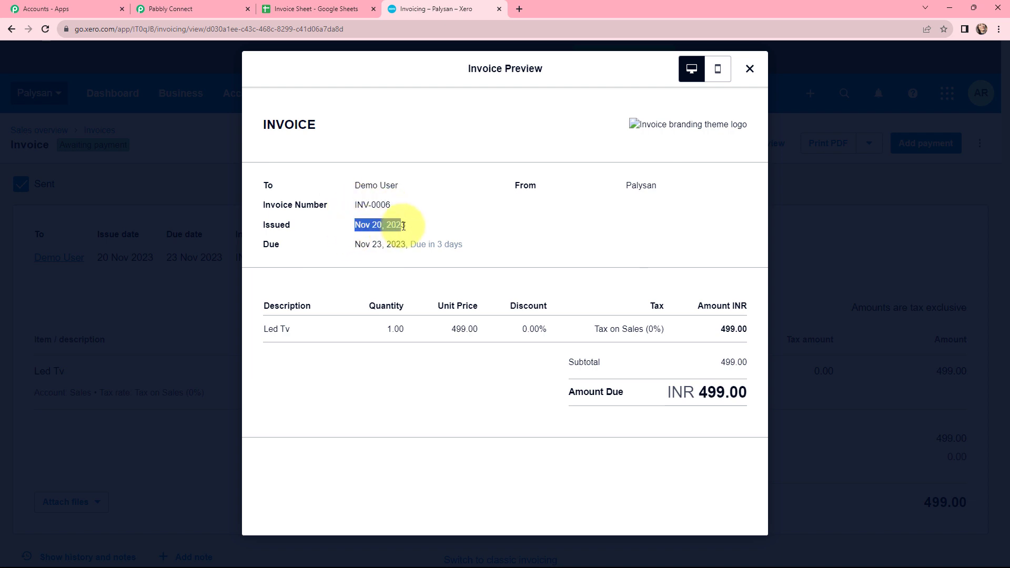
triple_click(373, 251)
drag(624, 185, 658, 187)
drag(300, 329, 394, 329)
click(428, 329)
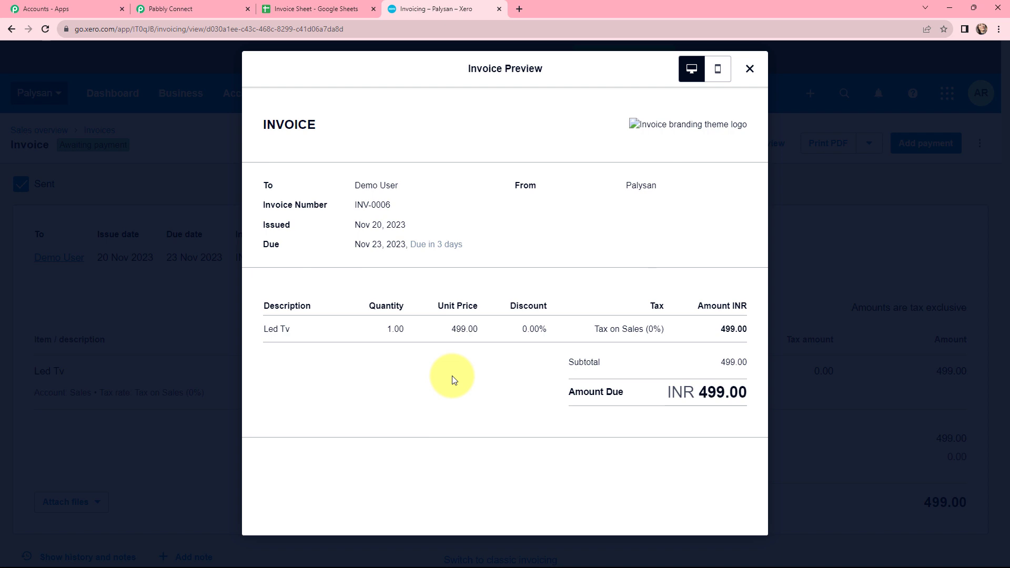
key(ctrl+2)
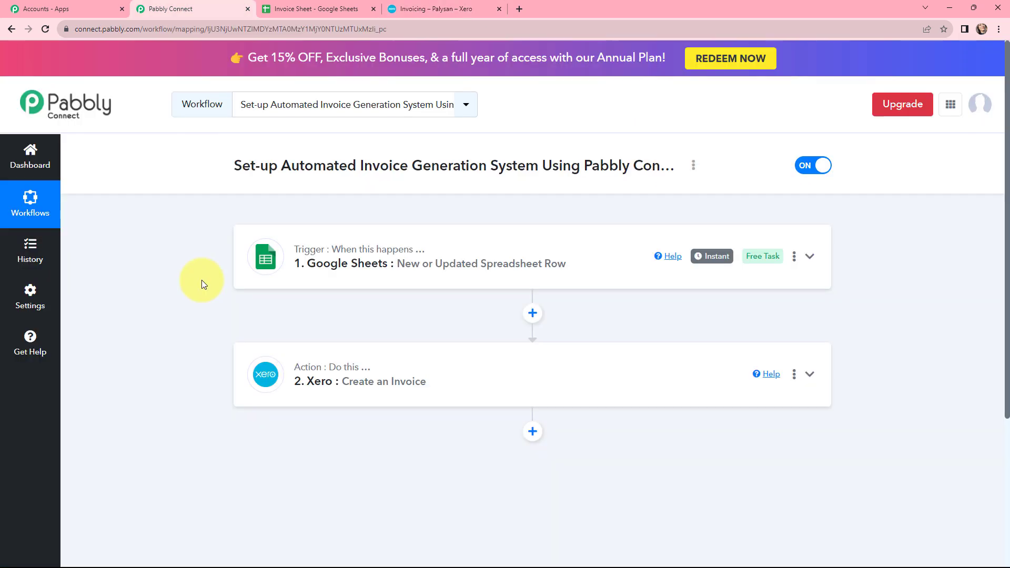